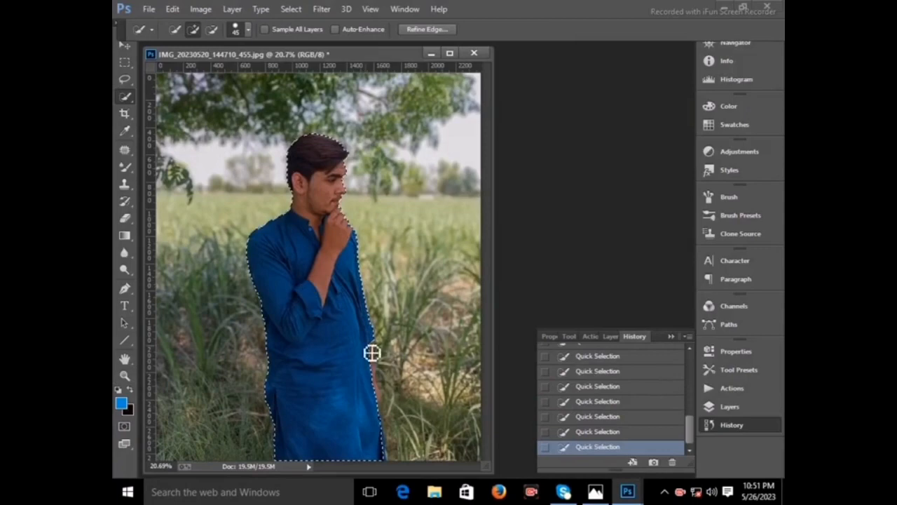
Step: Add the hanging arm and the lower edge of the shirt to the selection with Quick Selection
key(z)
drag(322, 323, 410, 420)
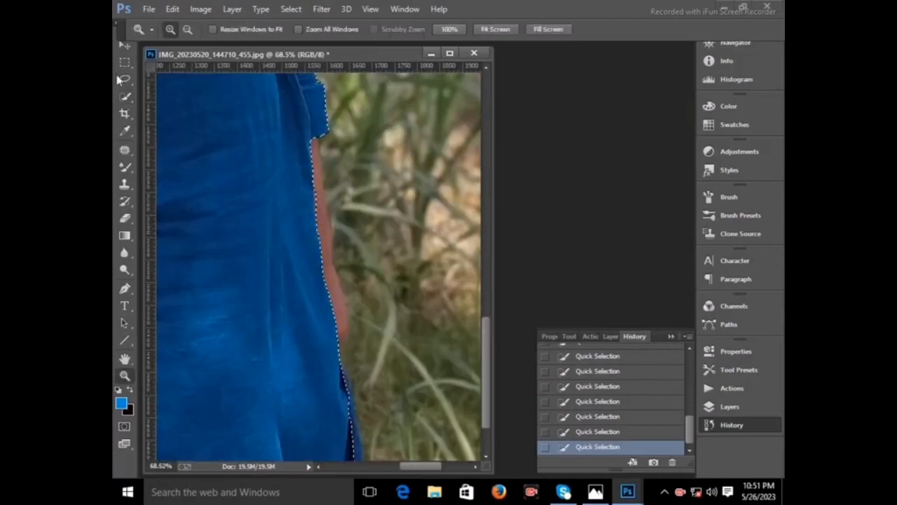
key(w)
mouse_move(298, 155)
mouse_down()
mouse_move(325, 326)
mouse_move(325, 228)
mouse_up()
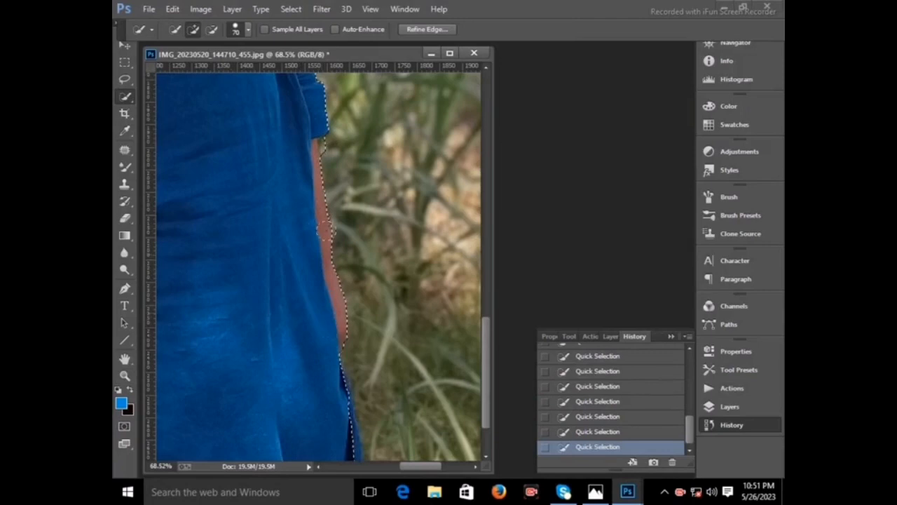
click(152, 30)
click(194, 31)
key(alt)
scroll(323, 296, down, 2)
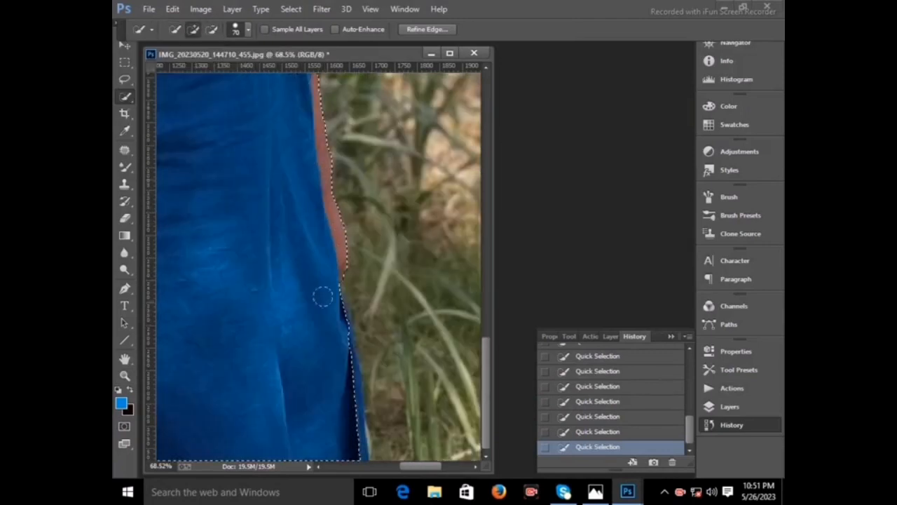
drag(322, 297, 344, 416)
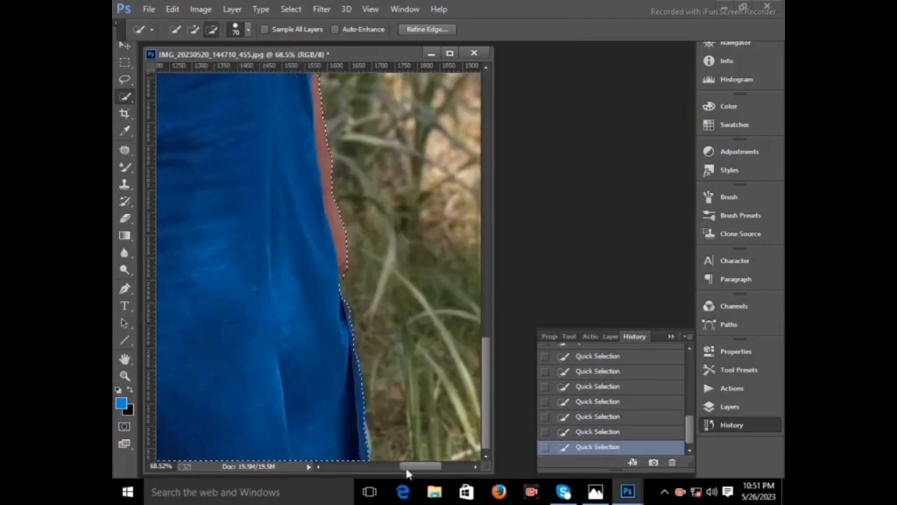
Step: Invert the selection and refine its edge around the man's head and hair
mouse_move(407, 470)
mouse_down()
mouse_move(358, 472)
mouse_move(394, 471)
mouse_up()
scroll(302, 203, up, 10)
scroll(371, 234, up, 1)
scroll(272, 207, down, 1)
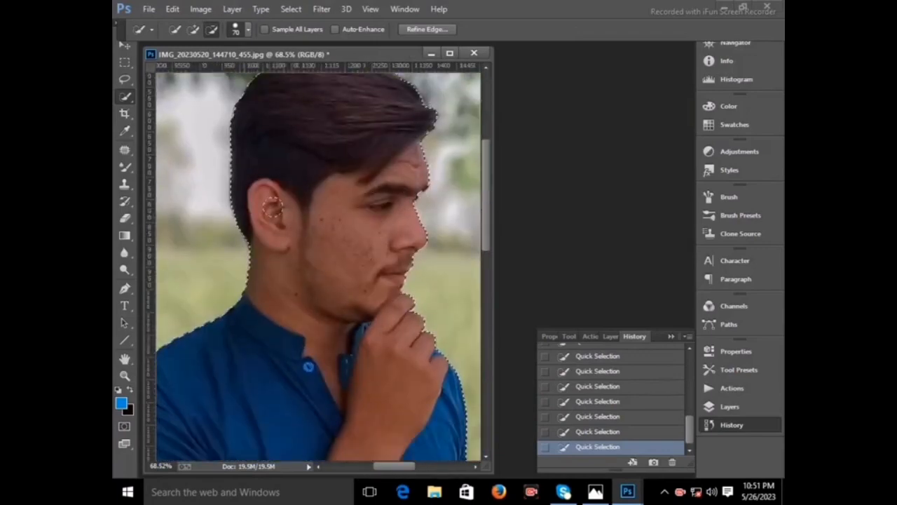
right_click(268, 203)
right_click(314, 203)
click(340, 253)
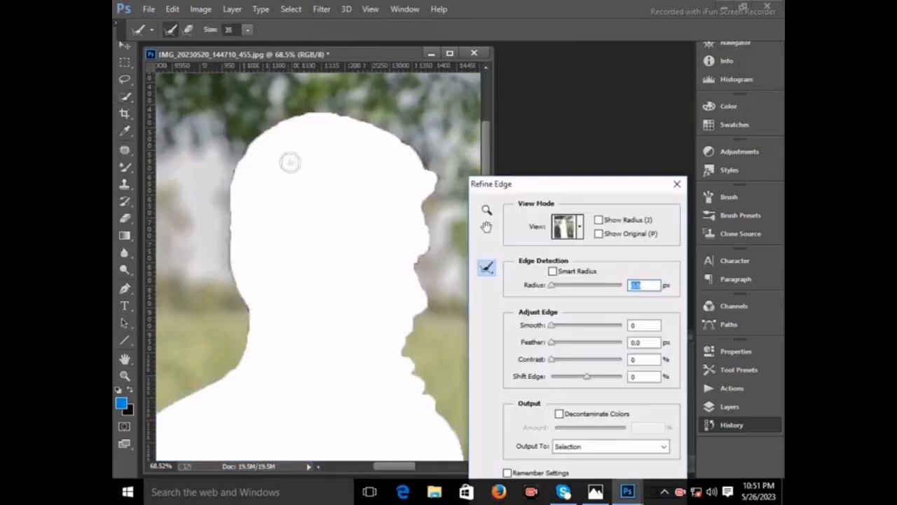
mouse_move(237, 227)
mouse_down()
mouse_move(235, 204)
mouse_move(296, 116)
mouse_move(416, 145)
mouse_move(433, 206)
mouse_up()
key(Return)
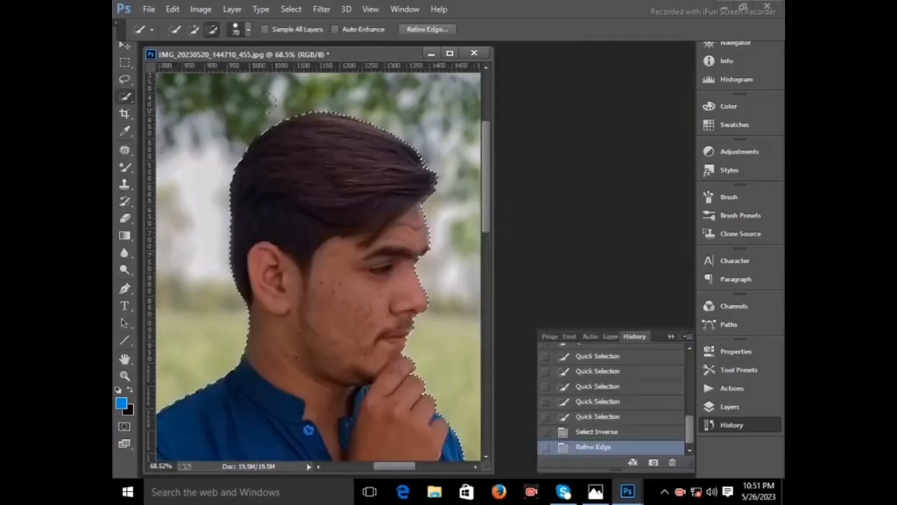
Step: Open the Camera Raw Filter on the background and set contrast to -43 and shadows to +16, lowering whites strongly and raising blacks
key(z)
key(ctrl+0)
click(322, 9)
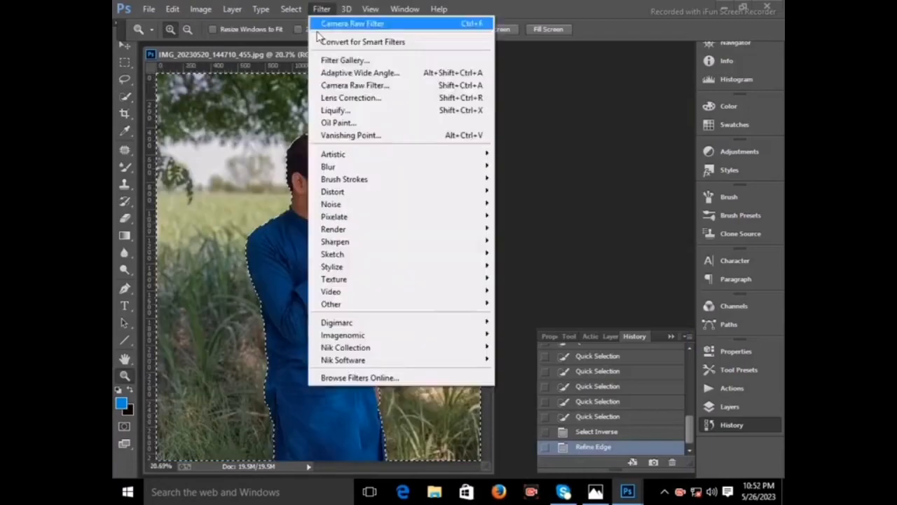
click(342, 85)
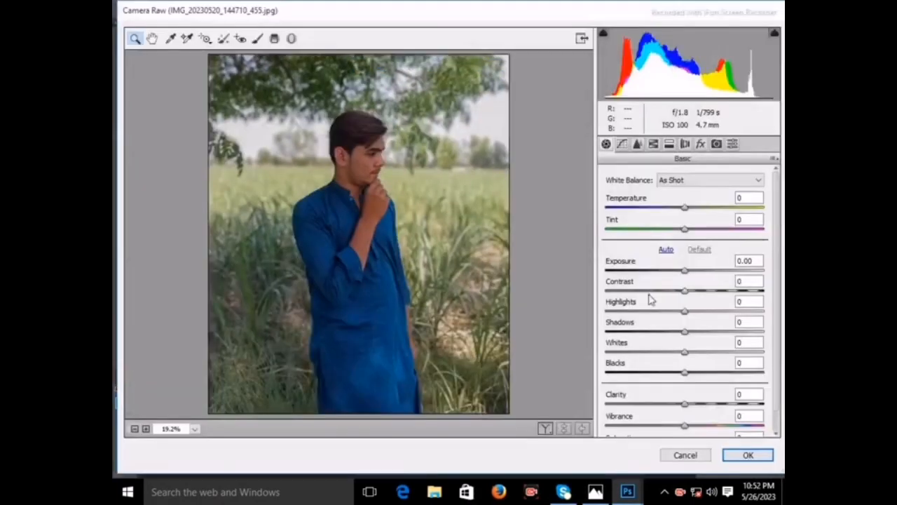
click(653, 293)
drag(630, 331, 610, 352)
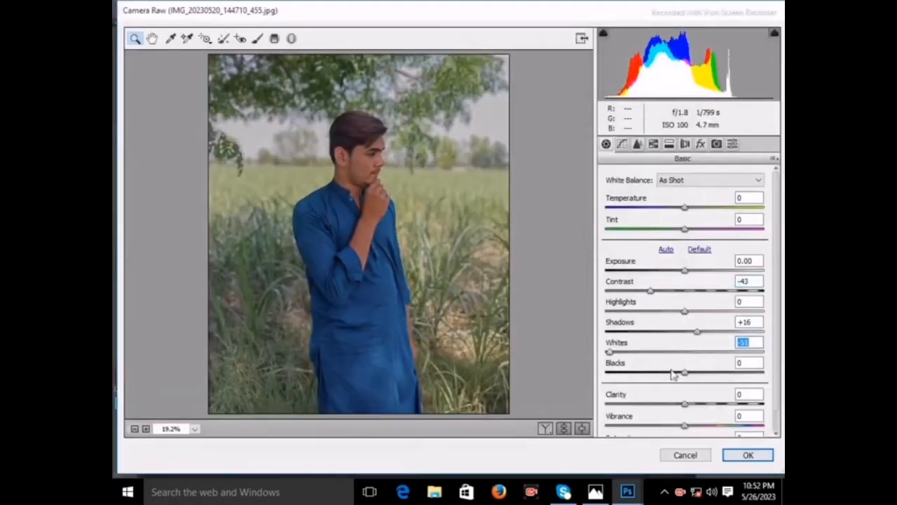
drag(674, 372, 718, 372)
Step: Set the background's saturation to yellows +33 and greens +48, increase blues saturation and yellows hue, and apply the filter
click(653, 144)
click(642, 194)
click(727, 302)
click(715, 280)
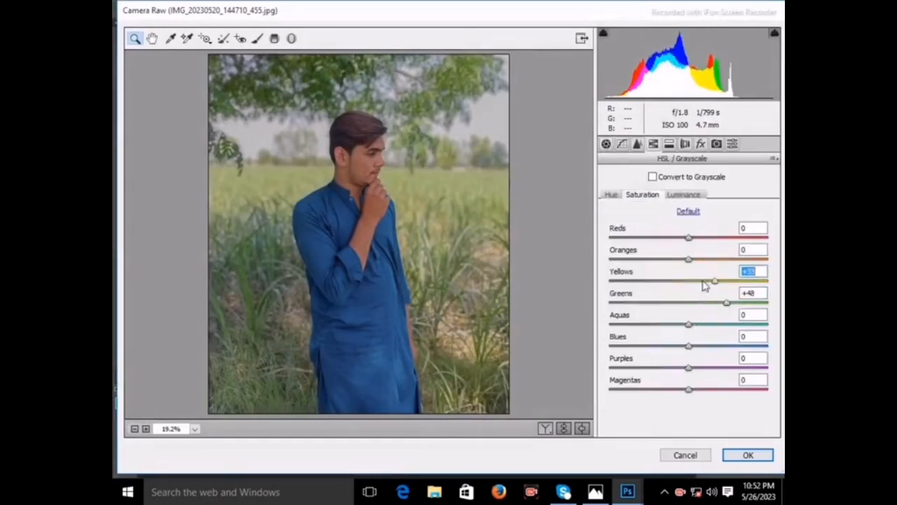
click(613, 196)
click(727, 280)
click(642, 194)
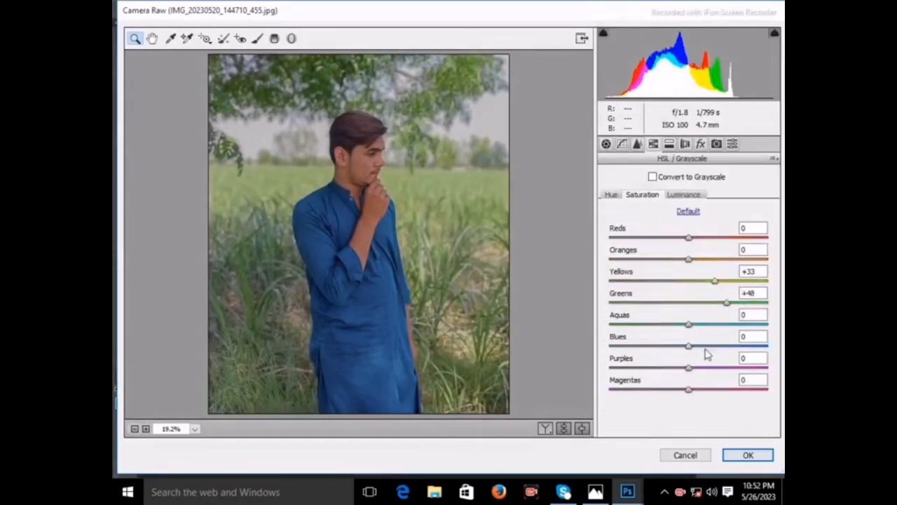
drag(688, 346, 719, 347)
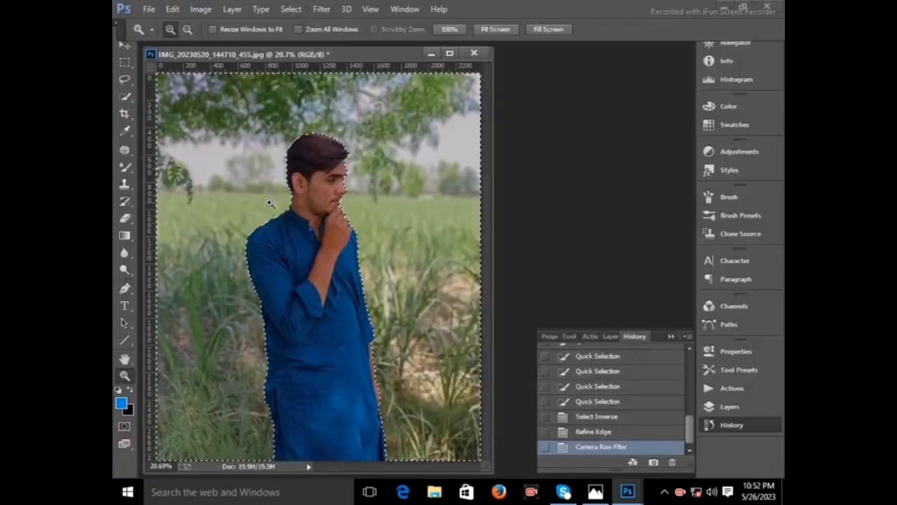
Step: Apply a Lens Blur to the background with the hexagonal iris radius raised above 15
click(322, 8)
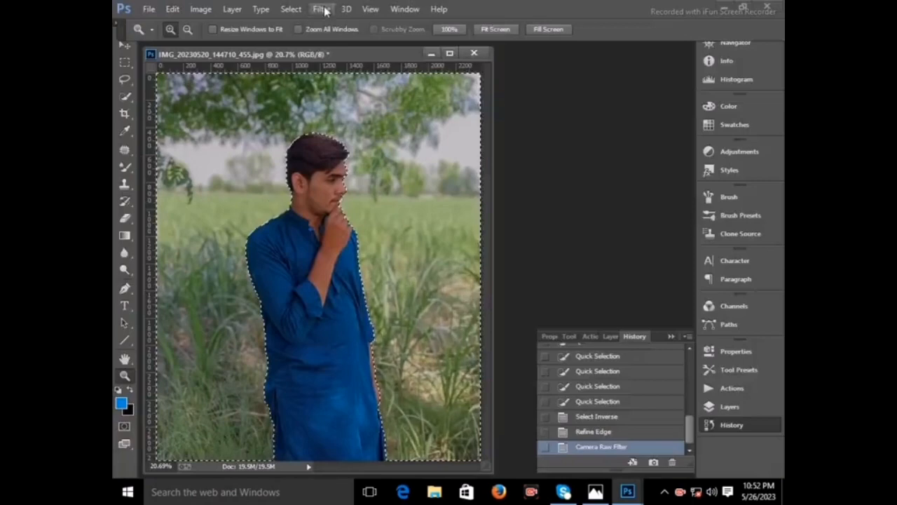
mouse_move(330, 164)
click(533, 272)
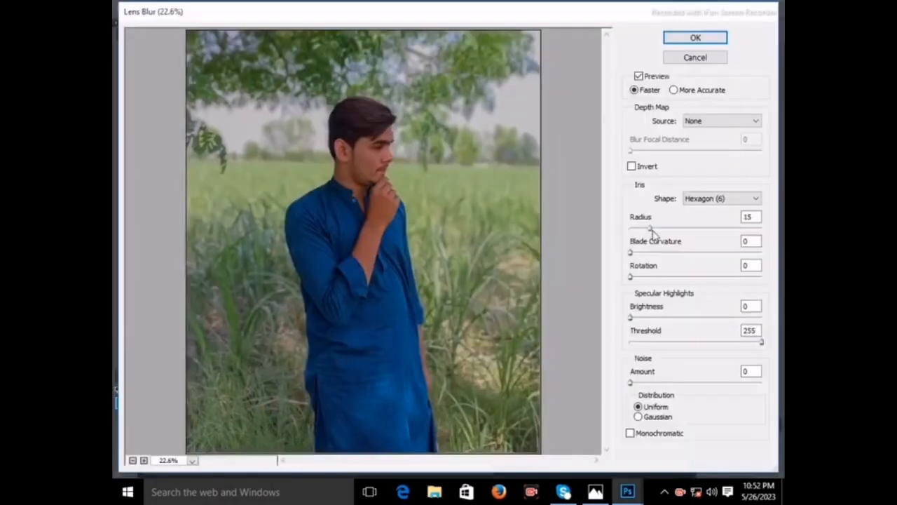
drag(648, 229, 669, 230)
key(Return)
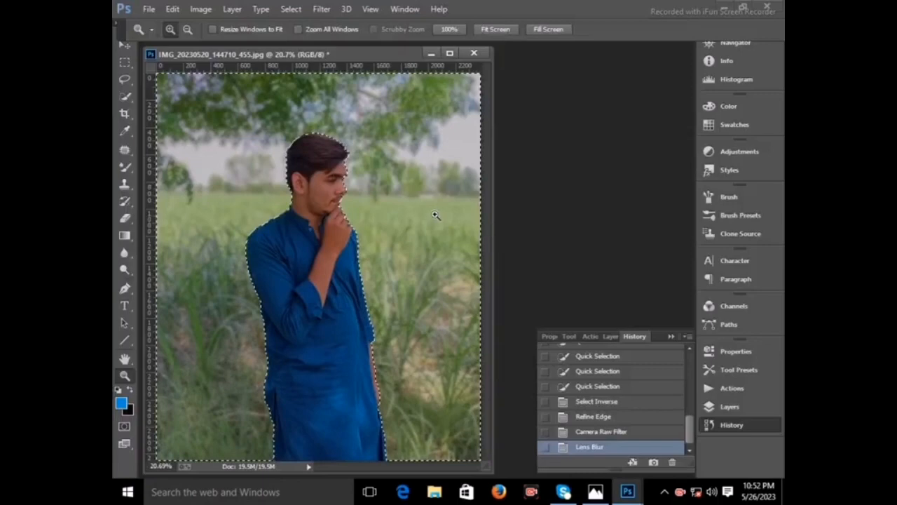
Step: Invert the selection to the man and use Camera Raw to set contrast -19, highlights +13, shadows +33 and whites +33, raising the blacks
click(125, 96)
right_click(288, 100)
click(319, 122)
click(322, 10)
click(351, 94)
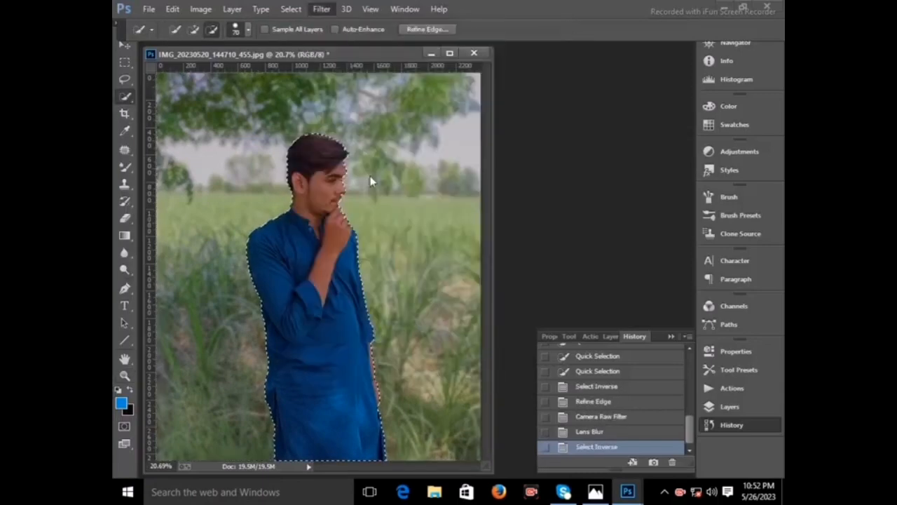
drag(681, 290, 705, 371)
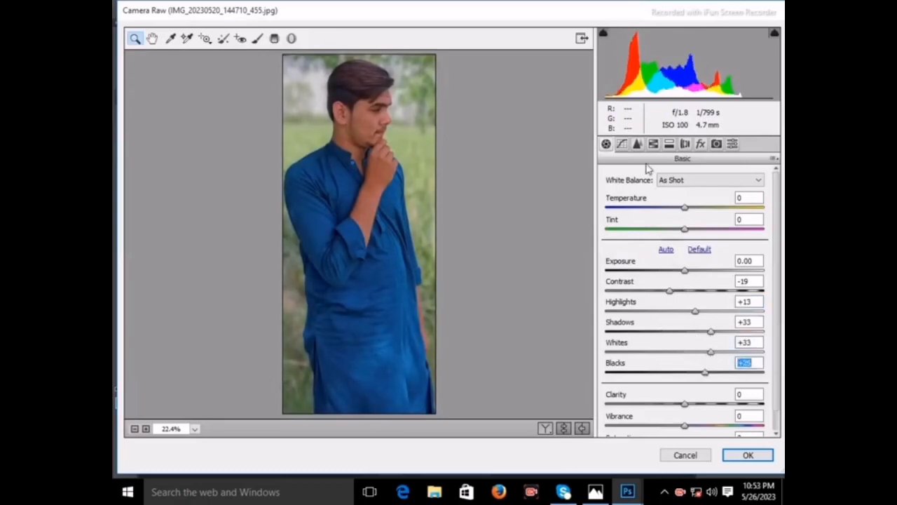
Step: Set the man's oranges saturation to -15 and luminance to reds +53, oranges +50 and blues +29, apply the filter and deselect
click(652, 144)
click(665, 259)
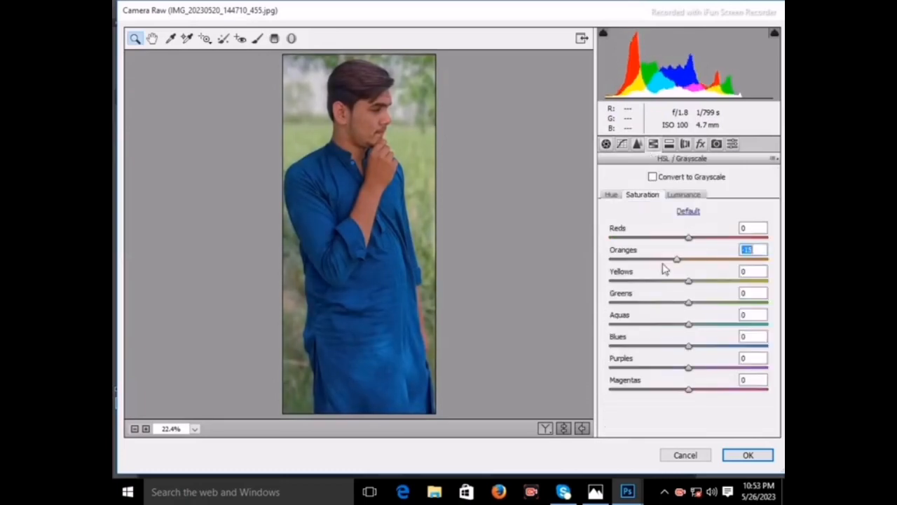
click(684, 195)
click(722, 238)
drag(725, 241, 731, 268)
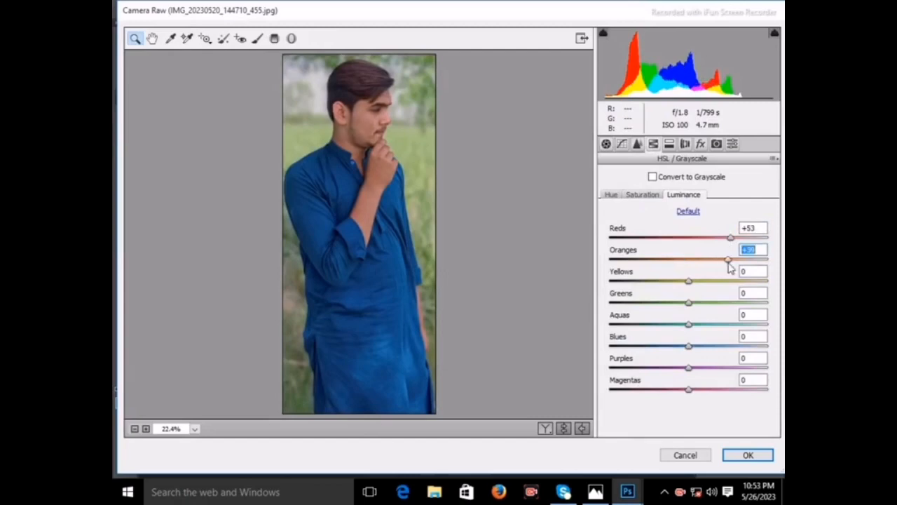
drag(689, 344, 713, 349)
key(Return)
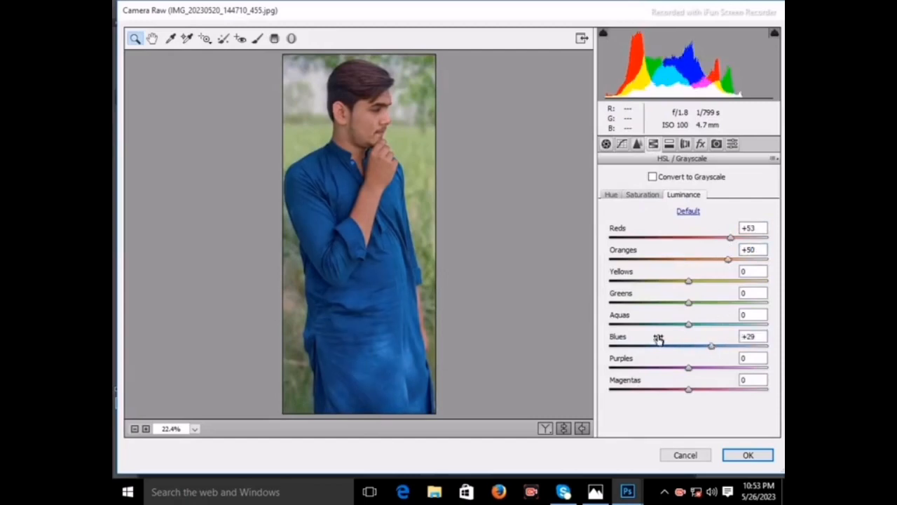
right_click(293, 114)
click(322, 123)
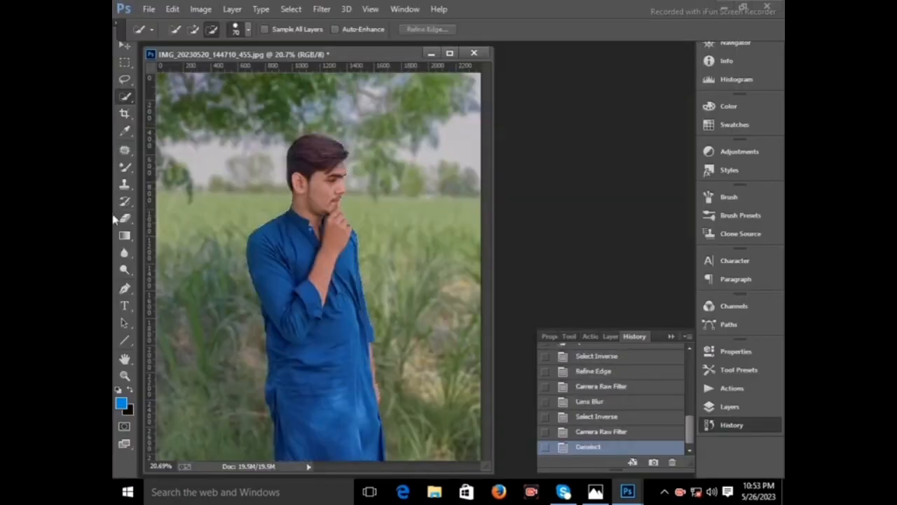
click(124, 375)
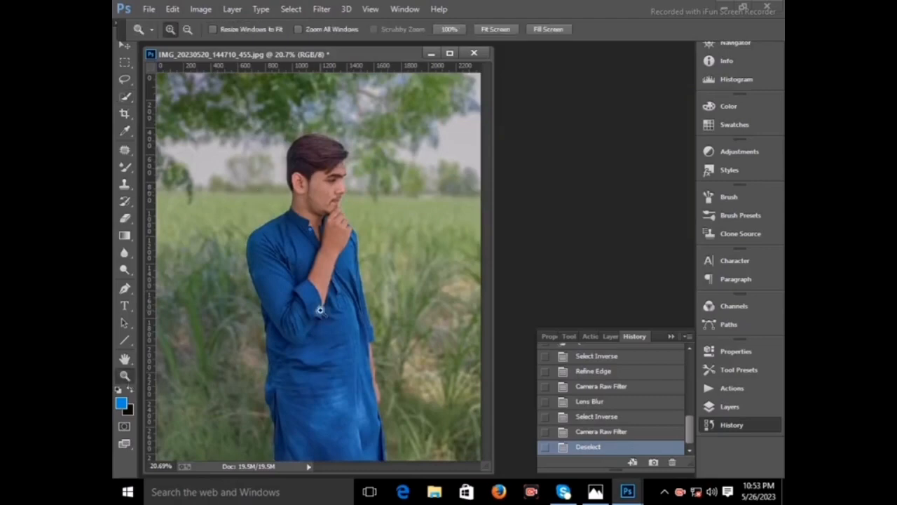
click(283, 231)
key(ctrl+0)
click(312, 206)
click(344, 215)
key(ctrl+0)
Step: Smooth away the blemishes on the man's temple and cheek with the Mixer Brush at size 70
click(300, 202)
click(299, 202)
click(351, 185)
click(351, 185)
click(350, 185)
scroll(220, 196, up, 2)
key(b)
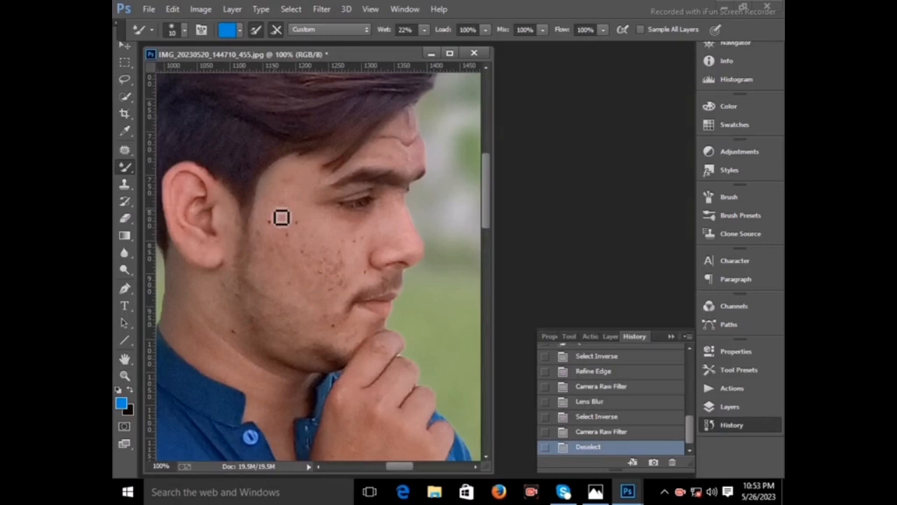
key(bracketright)
key(bracketright)
key(bracketright)
click(275, 194)
click(270, 201)
click(268, 206)
click(268, 229)
click(274, 179)
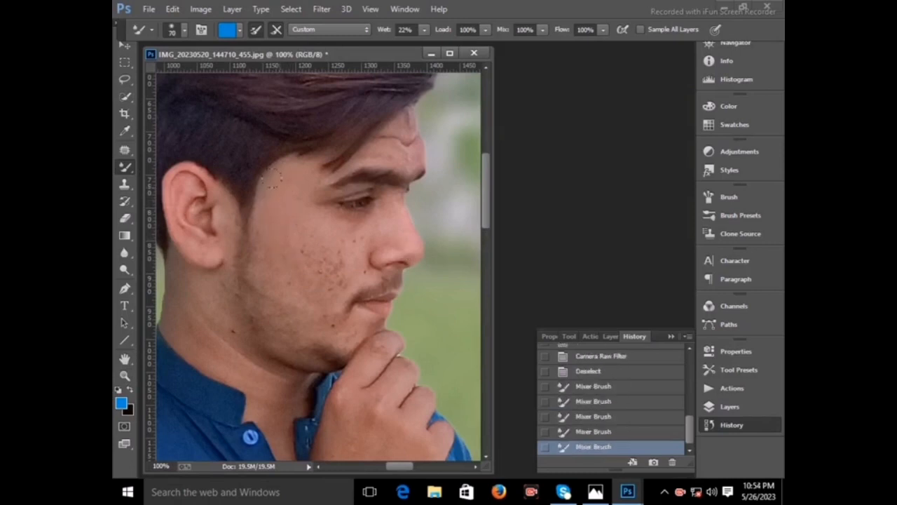
click(302, 232)
click(344, 235)
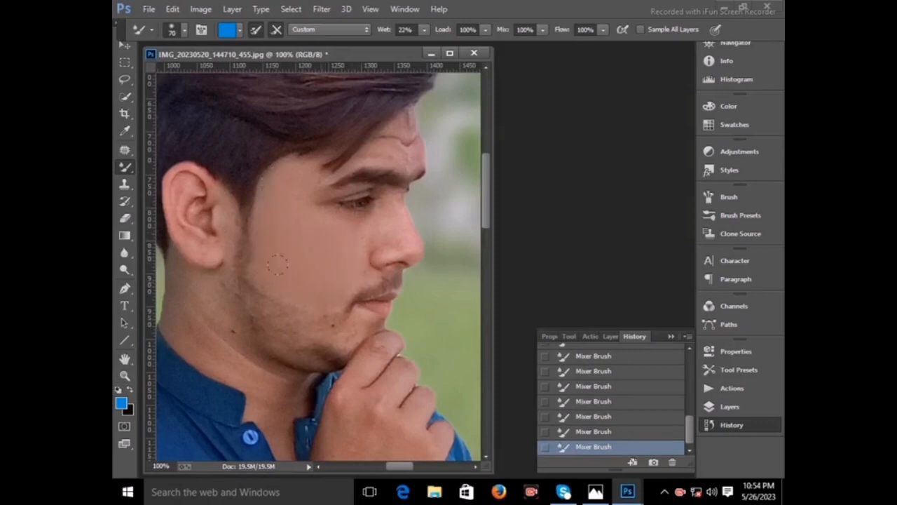
Step: Smooth the forehead lines with the Mixer Brush at size 40
scroll(286, 236, up, 3)
key(bracketleft)
key(bracketleft)
key(bracketleft)
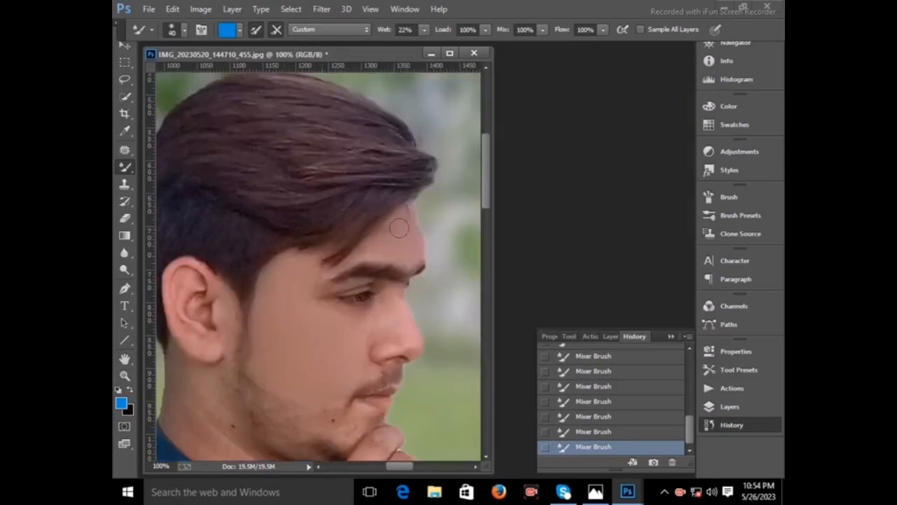
Step: Smooth the skin around the eyebrow, eye and nose with the Mixer Brush at size 25
scroll(389, 242, down, 1)
key(bracketleft)
key(bracketleft)
key(bracketleft)
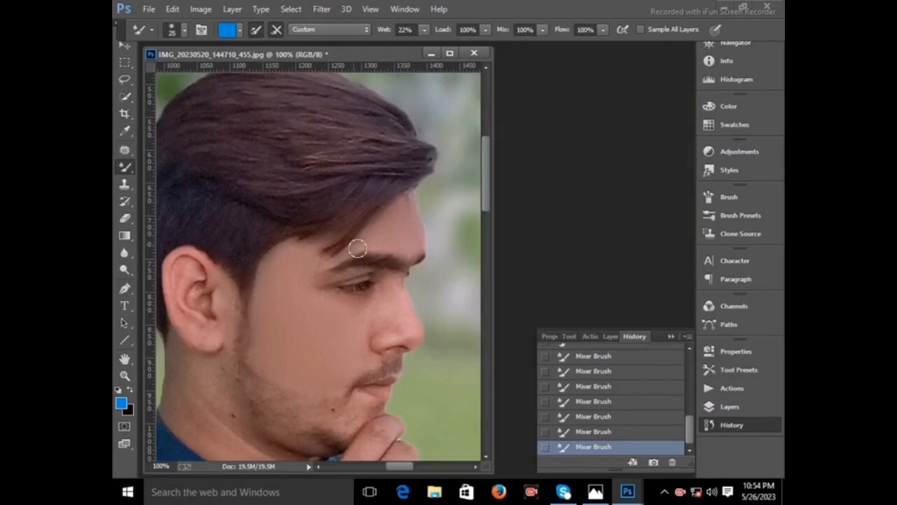
key(bracketleft)
key(bracketleft)
scroll(356, 259, down, 3)
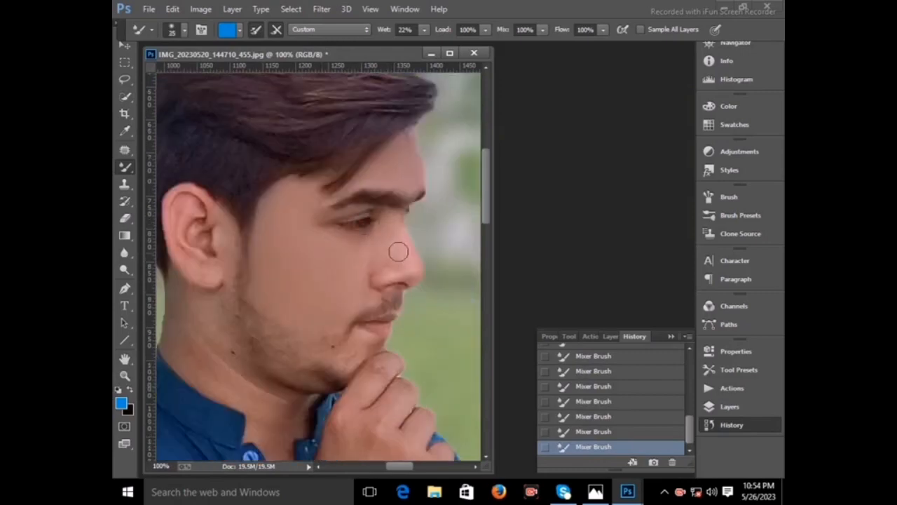
scroll(323, 220, down, 2)
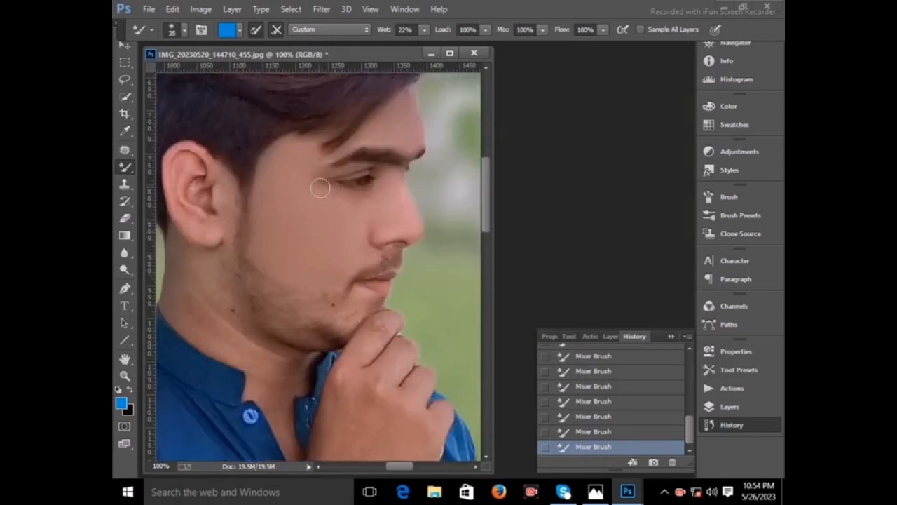
Step: Smooth the skin of the neck with the Mixer Brush at size 60
scroll(312, 172, down, 5)
key(bracketright)
key(bracketright)
key(bracketright)
key(bracketright)
key(bracketright)
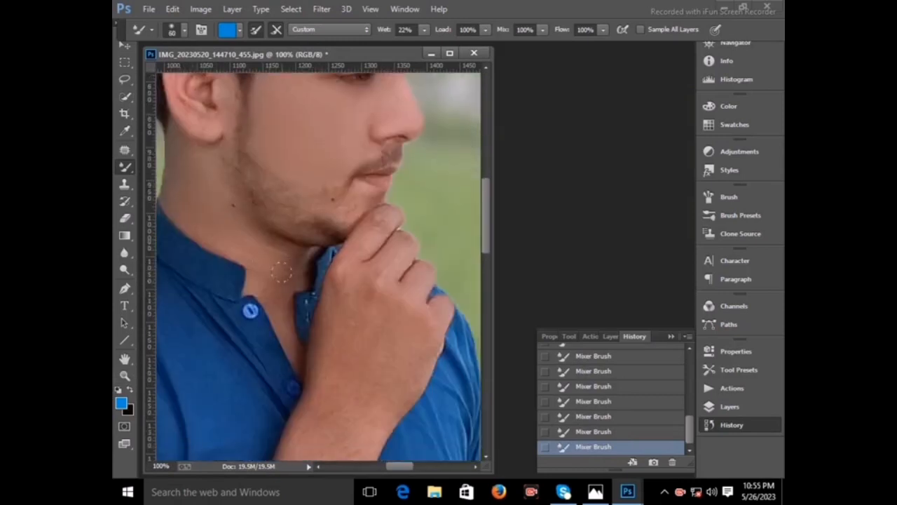
Step: Smooth the skin in the collar opening and near the chin with the Mixer Brush at size 35
scroll(267, 265, down, 2)
key(bracketleft)
key(bracketleft)
key(bracketleft)
key(bracketleft)
key(bracketleft)
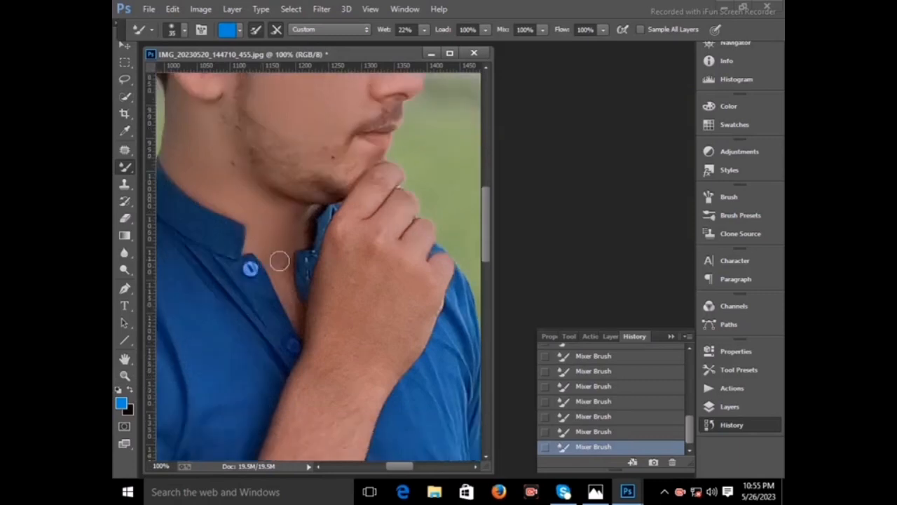
scroll(295, 286, up, 3)
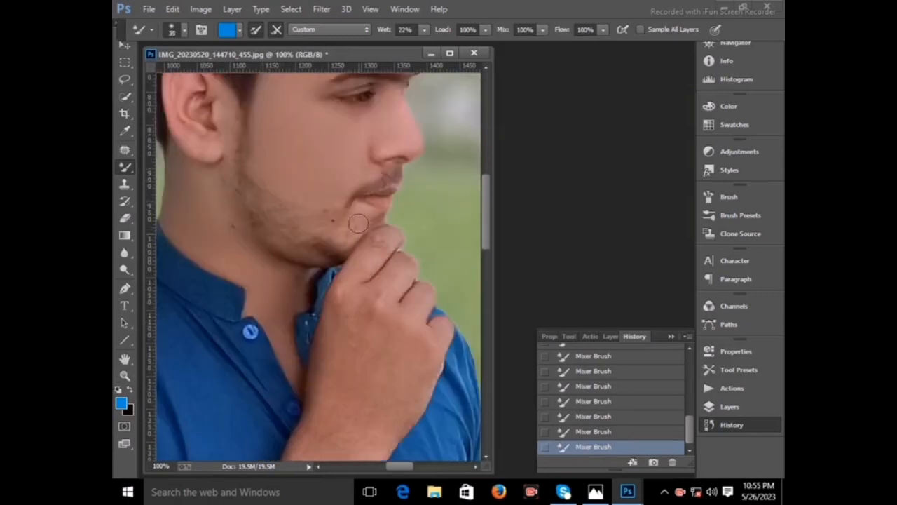
Step: Smooth the skin of the hand with the Mixer Brush at size 60 and the forearm at size 70
scroll(368, 266, down, 3)
key(bracketright)
key(bracketright)
key(bracketright)
key(bracketright)
key(bracketright)
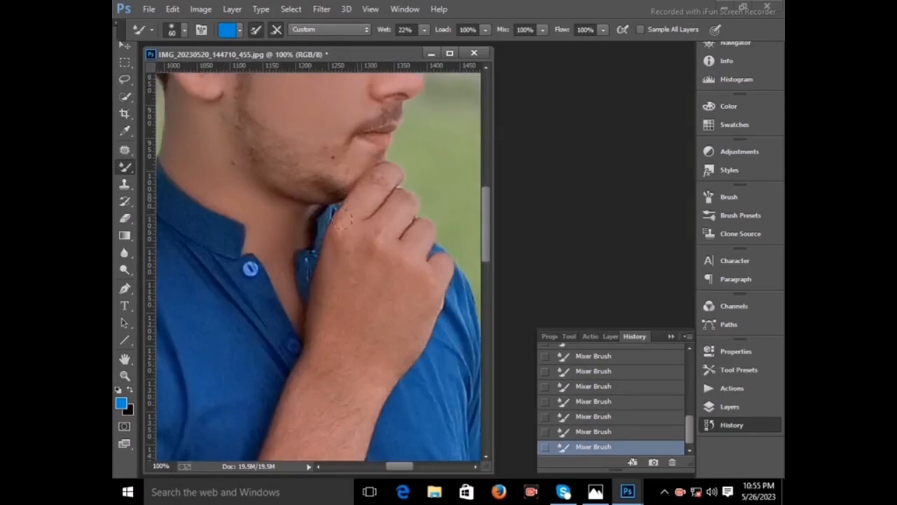
scroll(345, 303, down, 9)
key(bracketright)
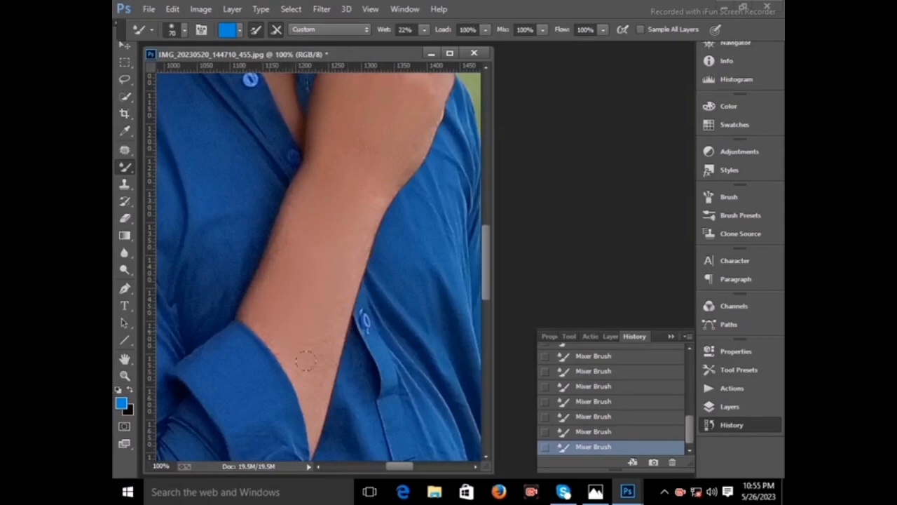
Step: Smooth the ear with the Mixer Brush at size 40 and the fingers near the chin at size 35
scroll(313, 306, up, 17)
key(bracketleft)
key(bracketleft)
key(bracketleft)
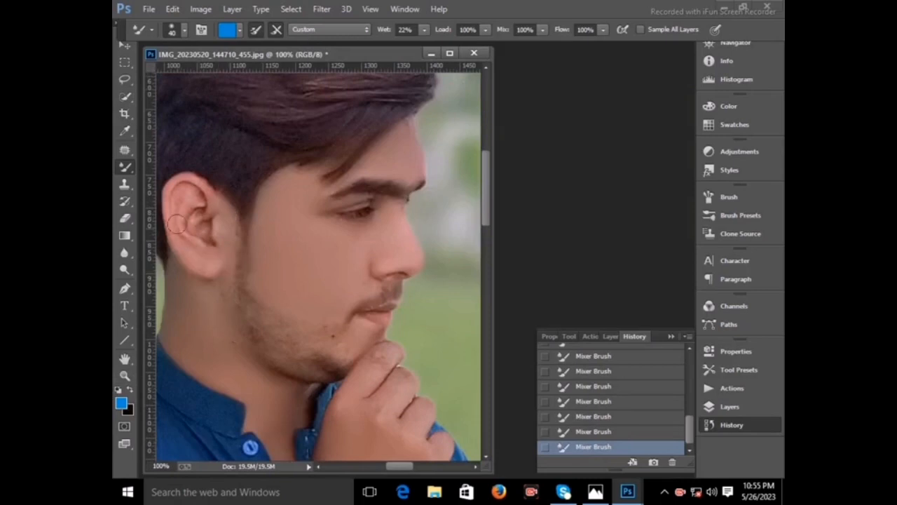
key(bracketleft)
scroll(226, 231, down, 2)
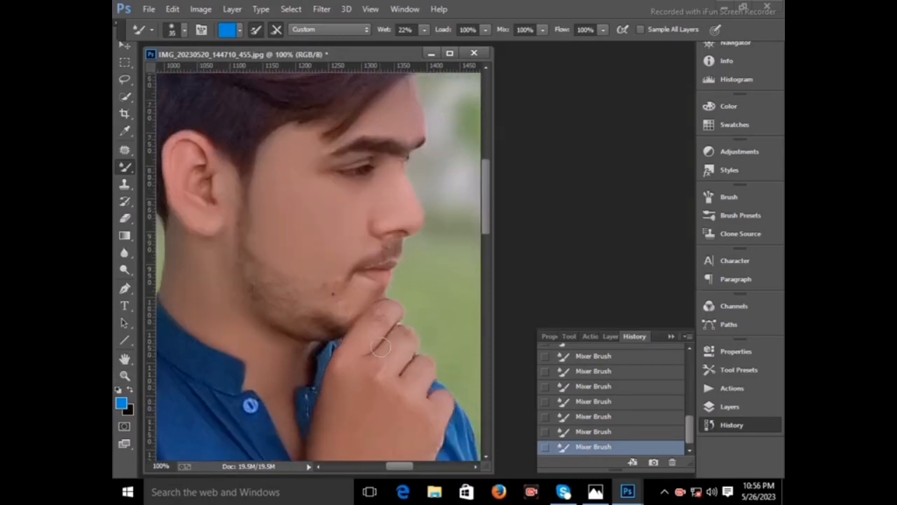
key(bracketleft)
Step: Examine the skin retouching across the whole portrait and close up on the cheek and eye at 200%
click(125, 375)
right_click(360, 256)
click(372, 261)
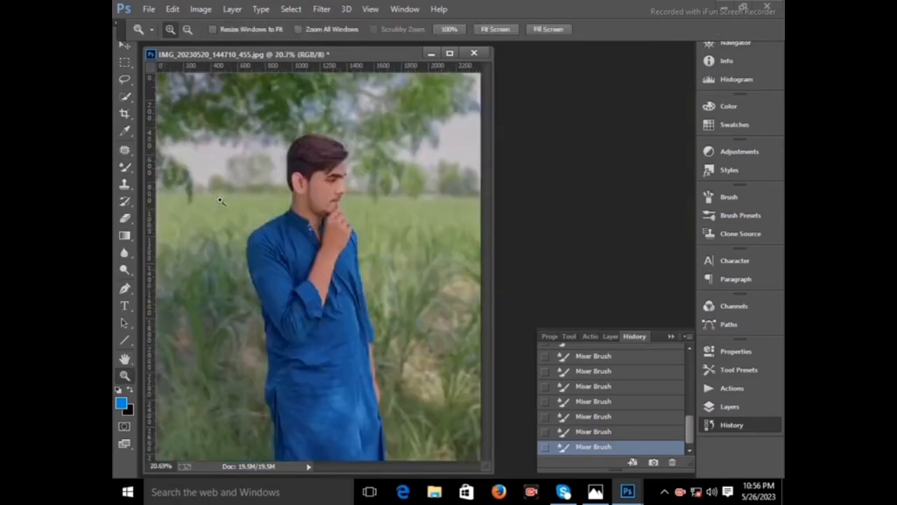
double_click(329, 204)
drag(320, 202, 323, 204)
right_click(280, 204)
click(293, 212)
drag(261, 153, 391, 262)
click(240, 209)
click(335, 135)
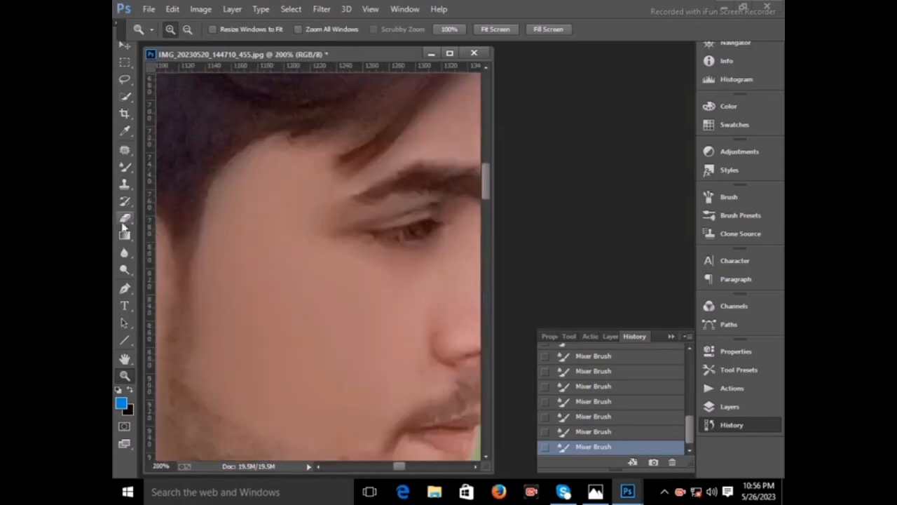
Step: Start a Pen path at the temple and trace it along the hairline and sideburn down to the upper beard edge
click(125, 287)
click(274, 136)
click(248, 149)
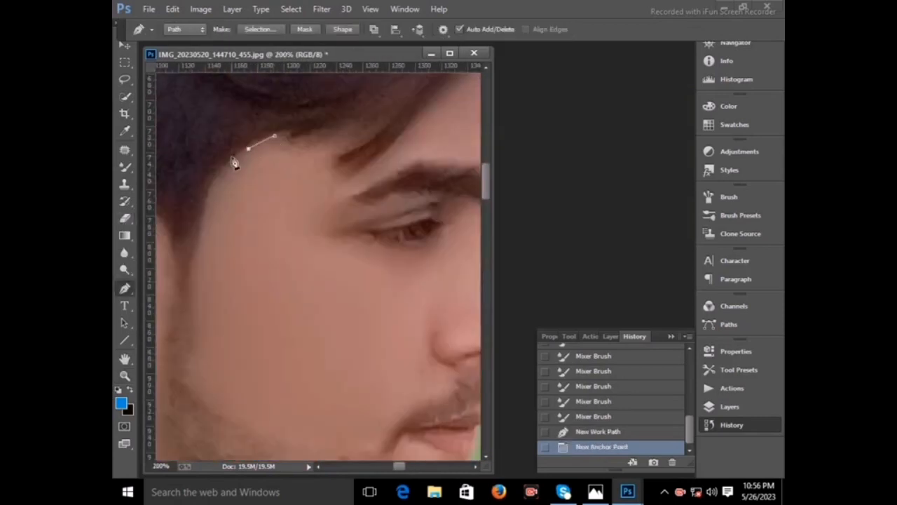
click(229, 162)
click(225, 165)
click(216, 180)
click(209, 195)
scroll(207, 195, down, 4)
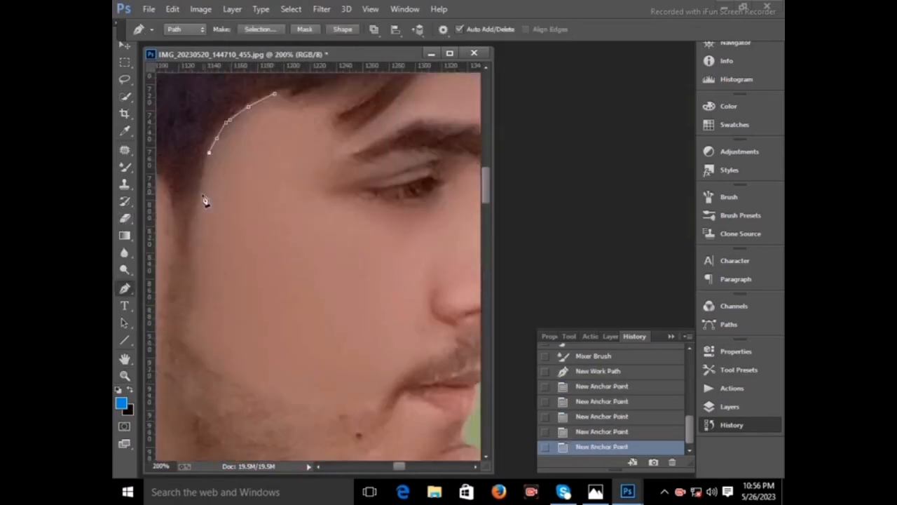
click(202, 194)
scroll(200, 195, down, 1)
scroll(198, 201, down, 5)
click(186, 219)
scroll(328, 244, down, 4)
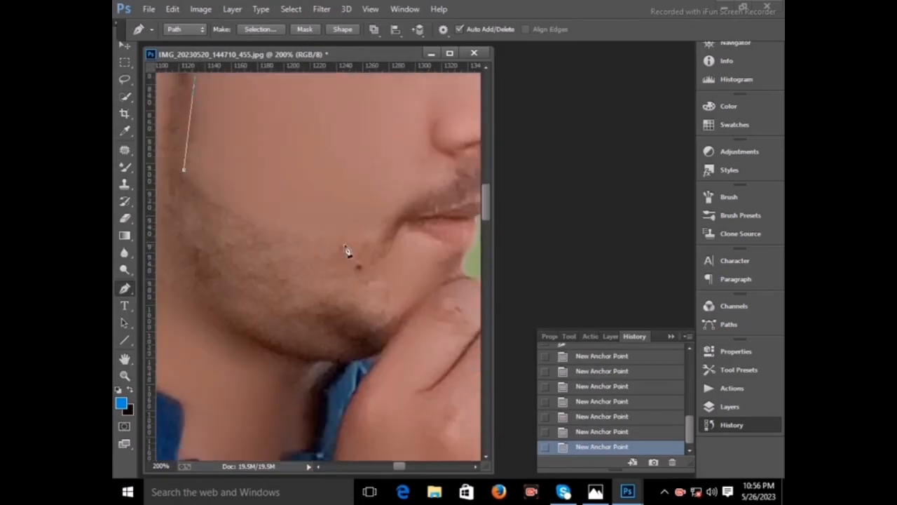
Step: Continue the path past the mouth corner and back across the cheek to the temple, and convert it into a selection
click(367, 251)
click(383, 238)
click(392, 216)
click(409, 200)
click(427, 184)
click(402, 119)
scroll(308, 134, up, 8)
click(267, 233)
click(313, 183)
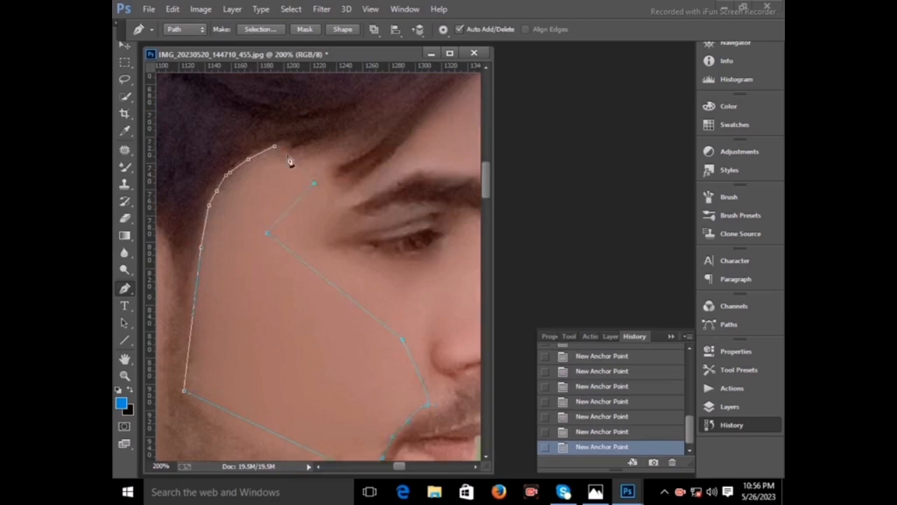
right_click(279, 153)
click(329, 204)
click(531, 145)
Step: Smooth the selected cheek along the hairline and sideburn with the Mixer Brush at size 25 and Wet 63%
key(b)
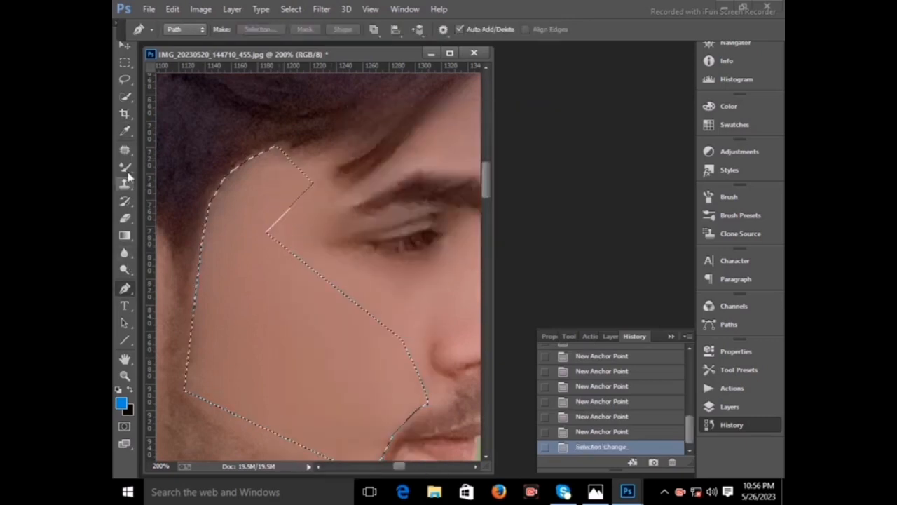
click(424, 30)
drag(425, 46, 452, 45)
drag(293, 184, 266, 168)
mouse_move(270, 197)
mouse_down()
mouse_move(242, 175)
mouse_move(225, 193)
mouse_up()
drag(228, 200, 214, 231)
mouse_move(214, 238)
mouse_down()
mouse_move(198, 206)
mouse_move(236, 259)
mouse_up()
drag(200, 313, 176, 397)
scroll(183, 379, down, 3)
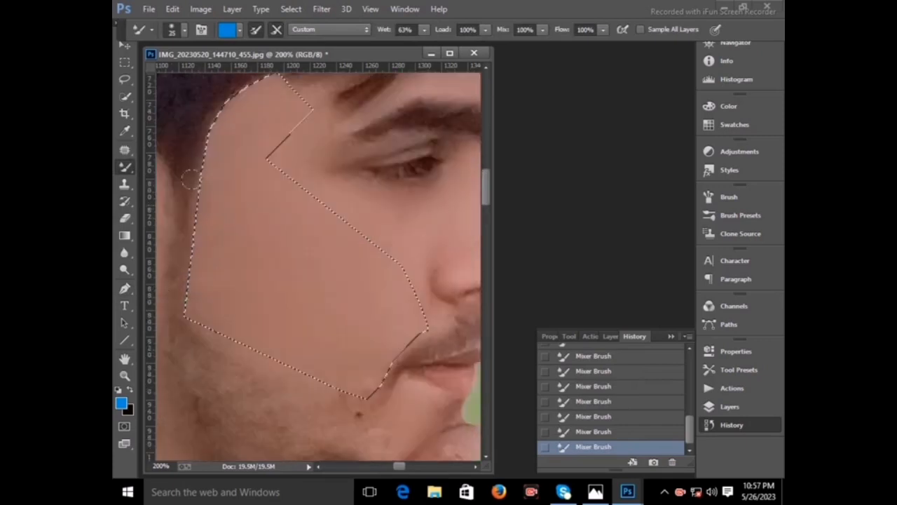
Step: Invert the cheek selection
click(120, 96)
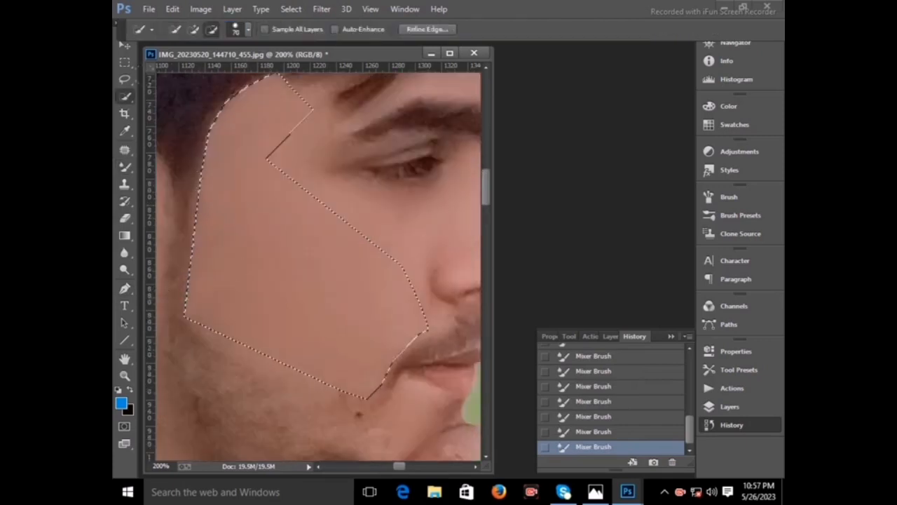
right_click(203, 125)
click(231, 142)
Step: Try to apply the Oil Paint filter to the inverted selection
click(321, 9)
click(333, 123)
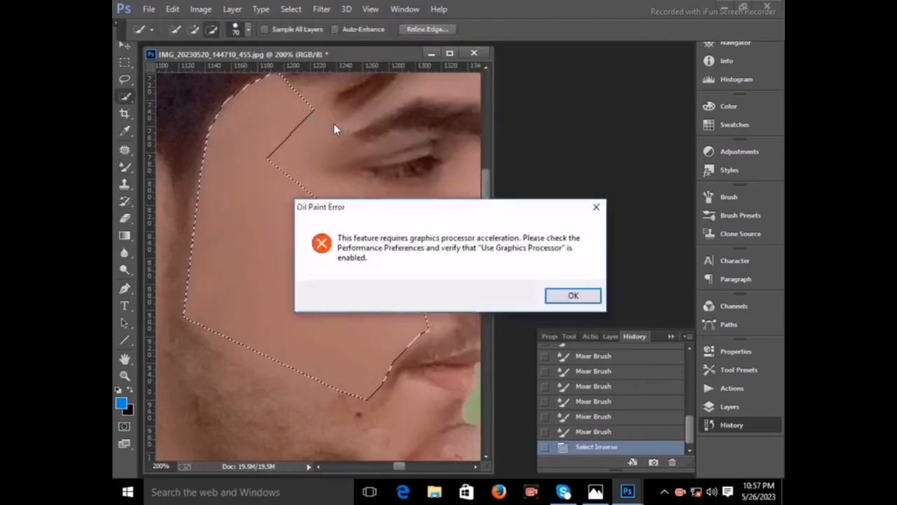
key(Return)
Step: Open the Liquify filter with the beard and jaw enlarged to 300%
click(320, 9)
click(344, 110)
click(131, 125)
click(353, 175)
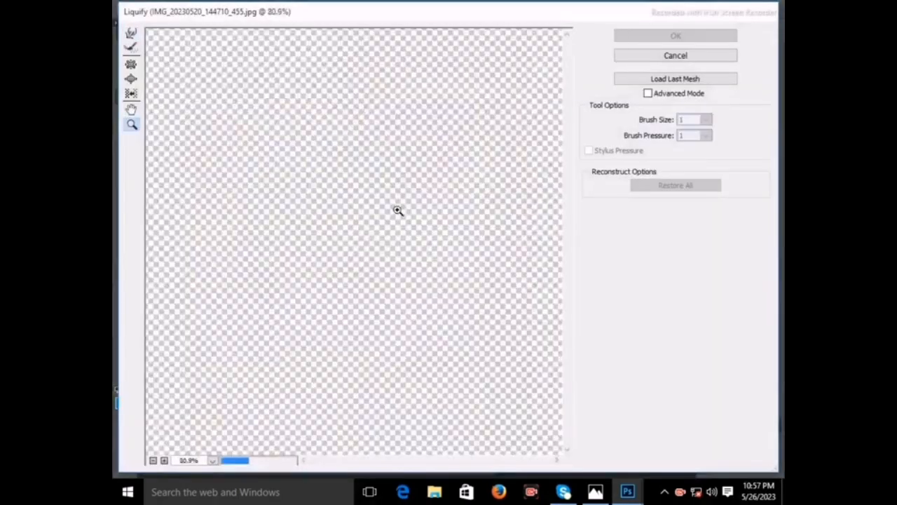
click(396, 208)
click(425, 255)
drag(446, 460, 424, 459)
click(506, 372)
scroll(288, 353, up, 2)
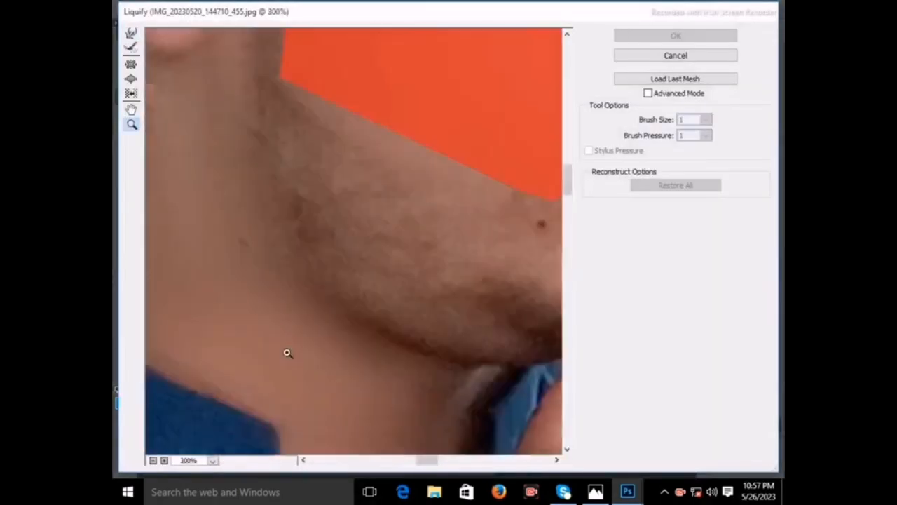
Step: Push the beard edge up toward the masked cheek with Forward Warp at brush size 70, and apply Liquify
click(131, 33)
key(bracketleft)
key(bracketleft)
key(bracketleft)
key(bracketleft)
key(bracketleft)
key(bracketleft)
key(bracketleft)
drag(332, 184, 322, 171)
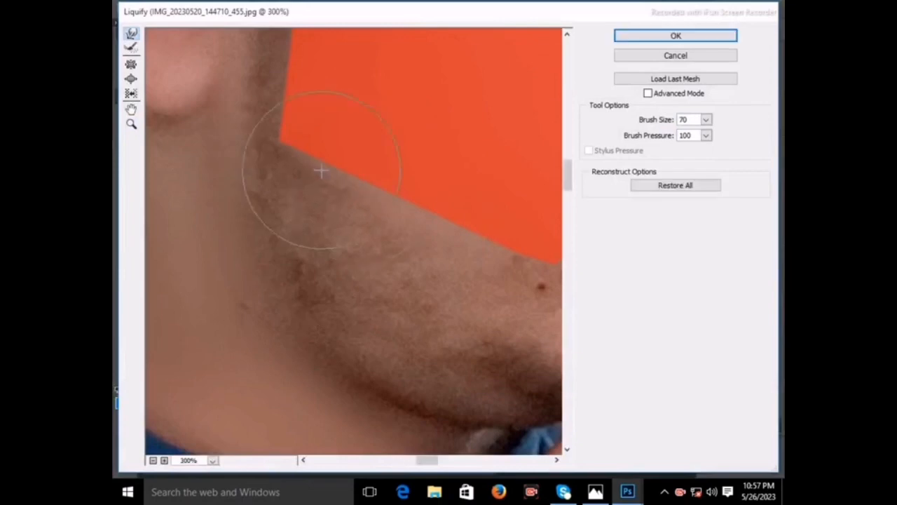
drag(476, 251, 471, 242)
scroll(303, 203, up, 3)
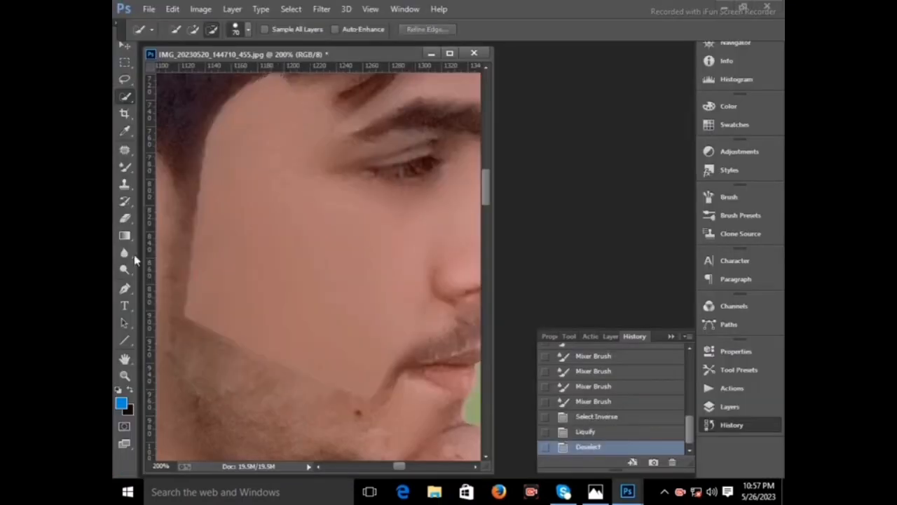
Step: Start a Pen path in front of the ear and trace it down behind the sideburn to the neck
double_click(125, 358)
click(125, 376)
click(315, 216)
click(315, 216)
click(315, 216)
click(314, 215)
click(315, 216)
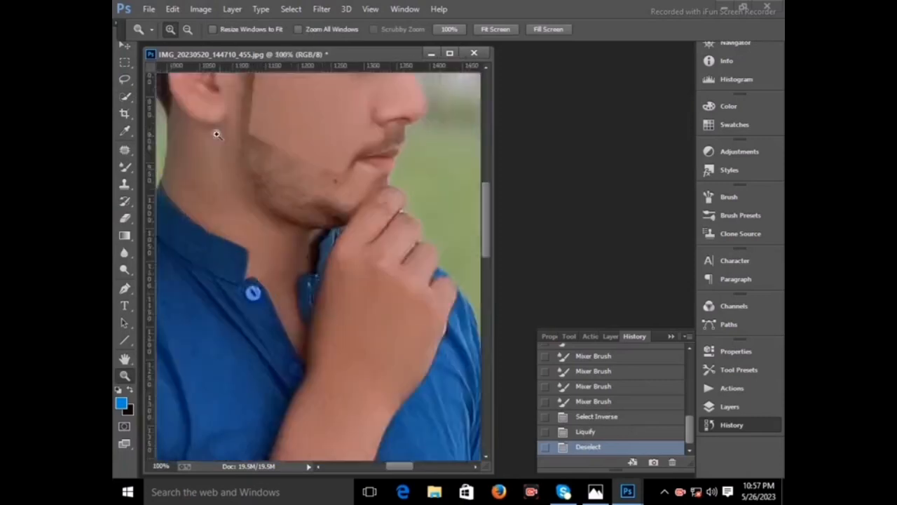
click(216, 134)
scroll(195, 202, up, 2)
click(125, 288)
scroll(259, 159, up, 1)
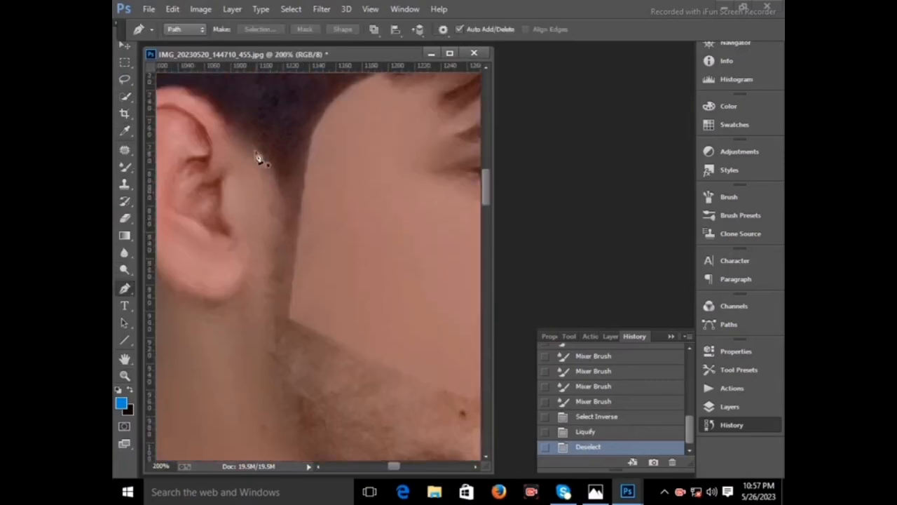
click(256, 152)
click(273, 173)
click(268, 195)
scroll(263, 238, down, 3)
click(268, 302)
scroll(276, 308, down, 2)
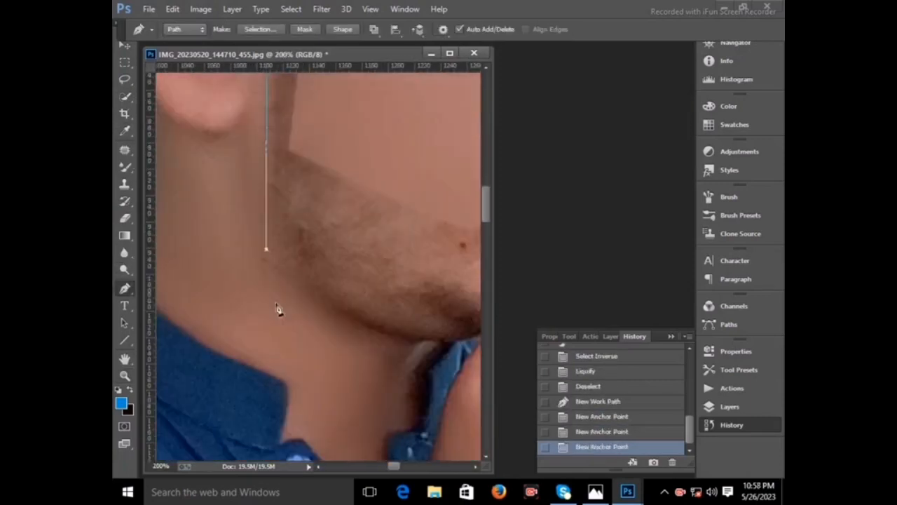
Step: Continue the neck path along the underside of the jaw to the far shirt collar
click(379, 328)
click(410, 339)
click(422, 340)
click(432, 341)
click(444, 346)
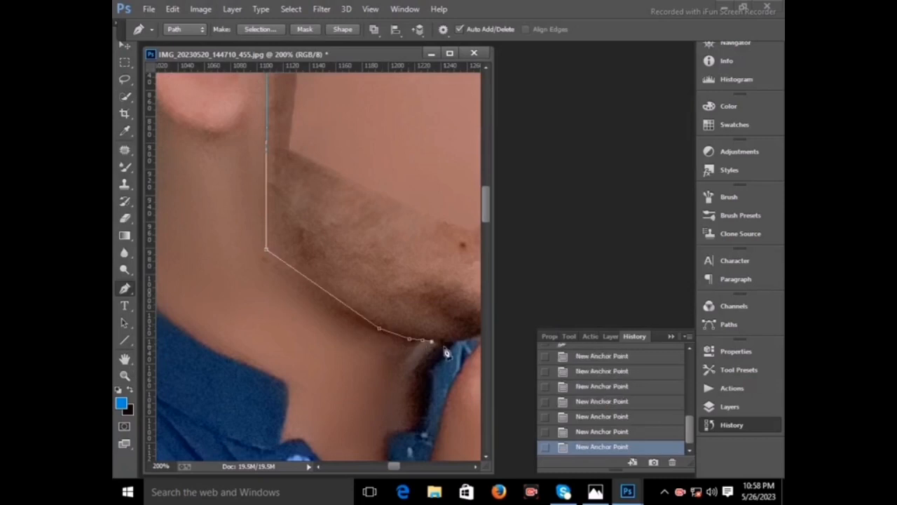
Step: Trace the neck path down the inner edge of the far collar and around its lower corner
click(435, 354)
click(428, 370)
click(428, 390)
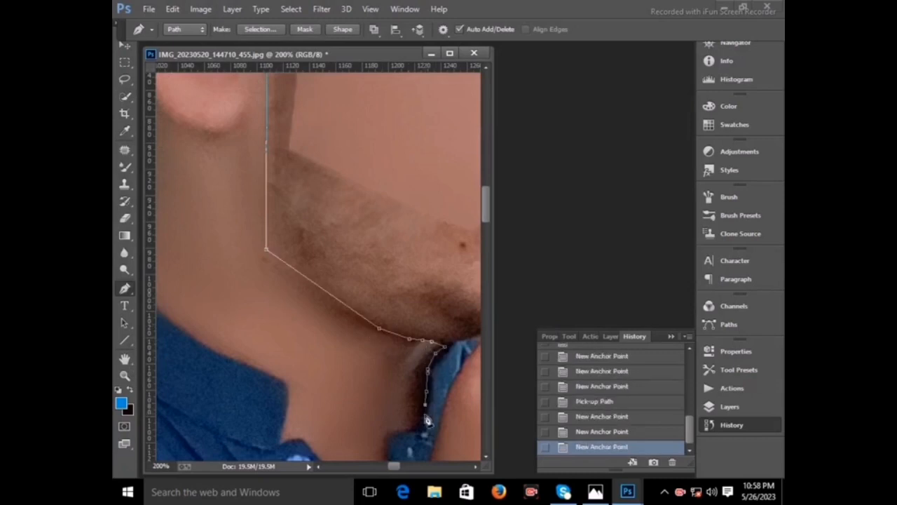
click(426, 405)
click(424, 417)
scroll(423, 431, down, 3)
click(421, 331)
click(410, 336)
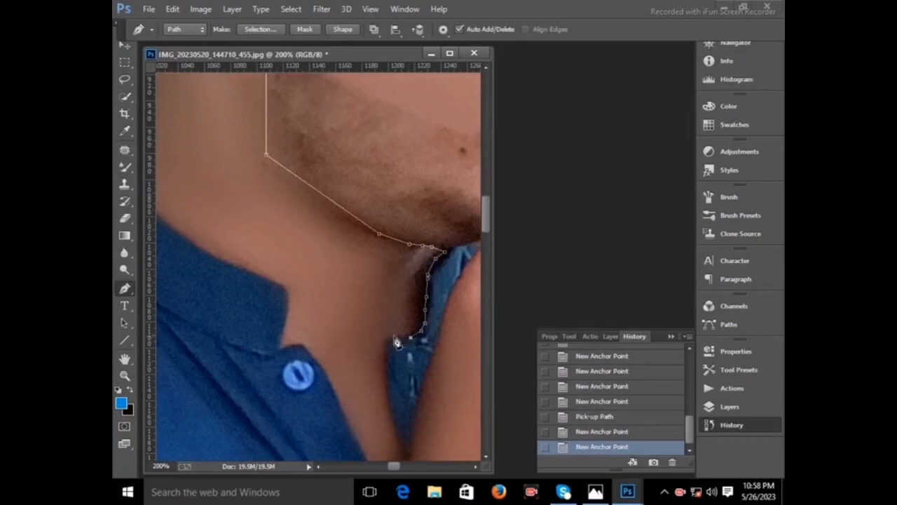
click(389, 337)
click(386, 346)
click(387, 362)
Step: Extend the neck path down the far side of the shirt opening to its lowest point beside the wrist
scroll(387, 362, down, 2)
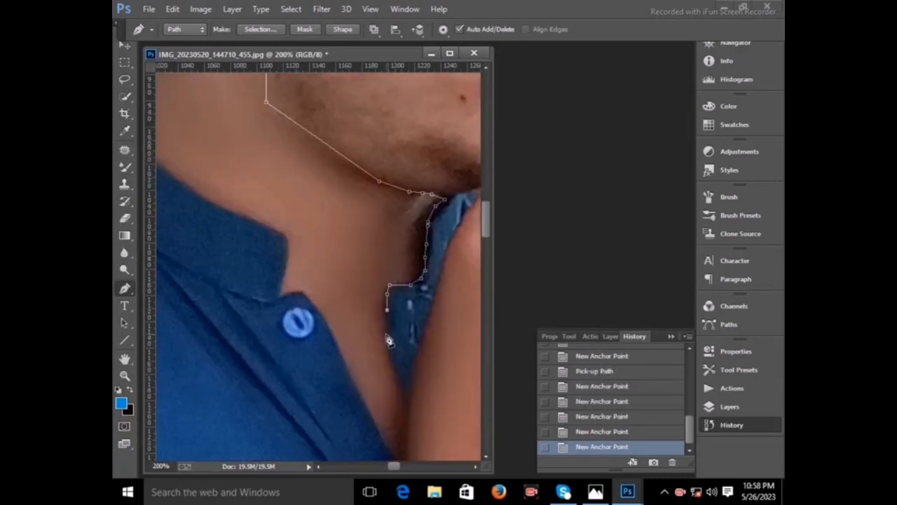
double_click(388, 334)
scroll(388, 336, down, 1)
click(391, 325)
click(399, 343)
scroll(400, 342, down, 2)
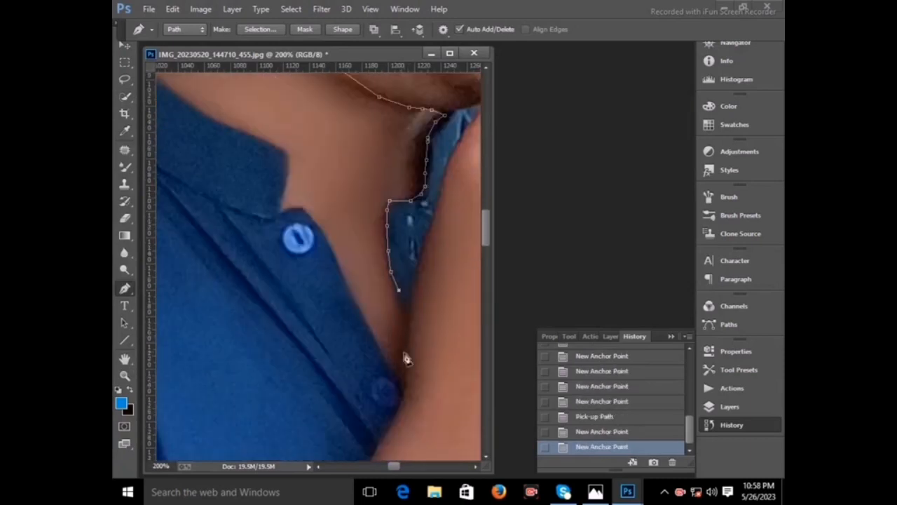
double_click(406, 368)
double_click(402, 380)
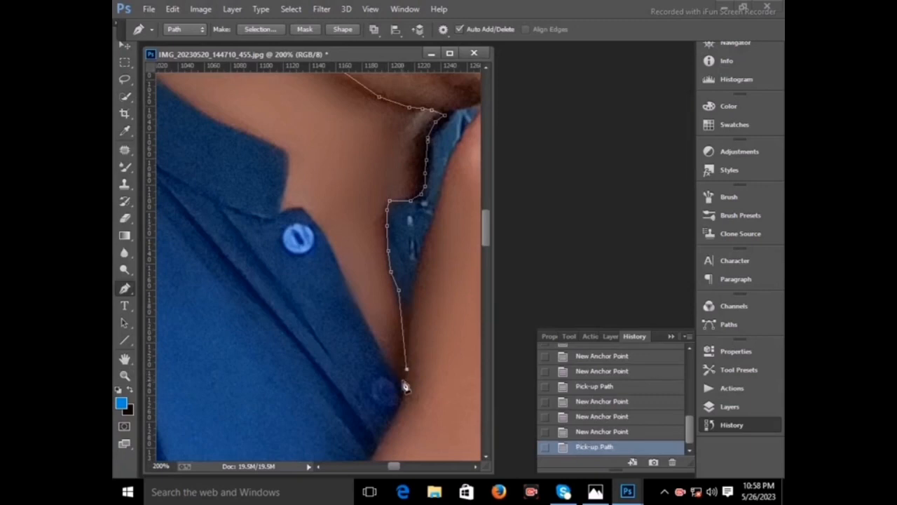
Step: Trace the neck path up the buttoned edge of the shirt opening to the near collar's corner
click(327, 237)
scroll(327, 275, up, 2)
click(311, 277)
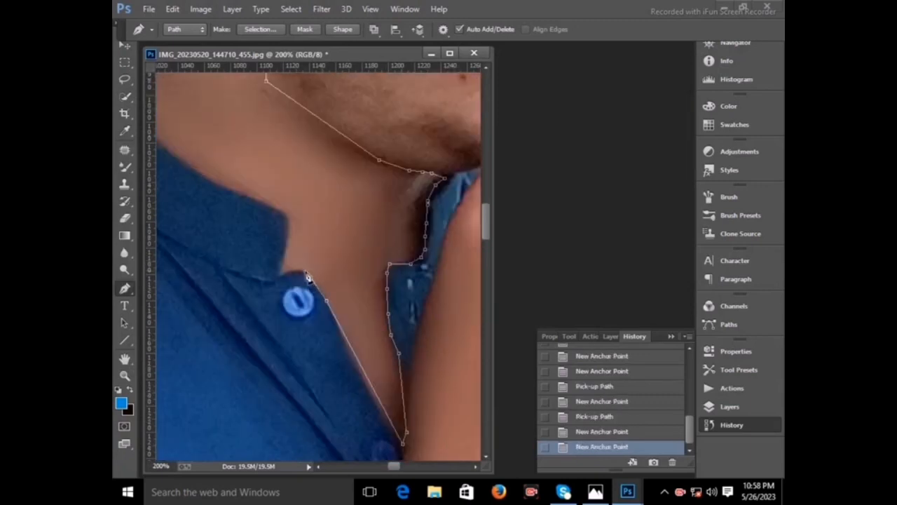
click(307, 270)
click(295, 269)
click(284, 271)
double_click(289, 221)
scroll(289, 221, up, 2)
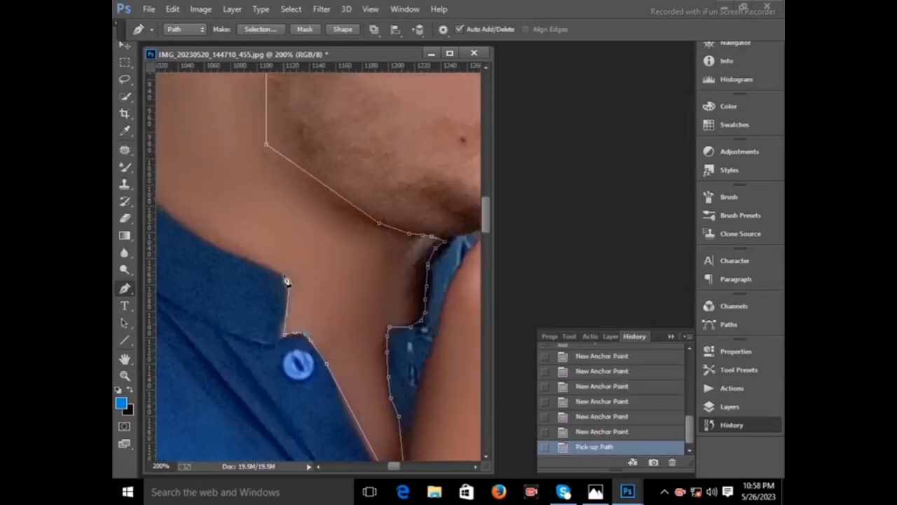
Step: Trace the neck path along the near collar's upper edge to the back of the neck
click(284, 274)
click(281, 274)
click(263, 265)
click(238, 257)
drag(393, 466, 383, 467)
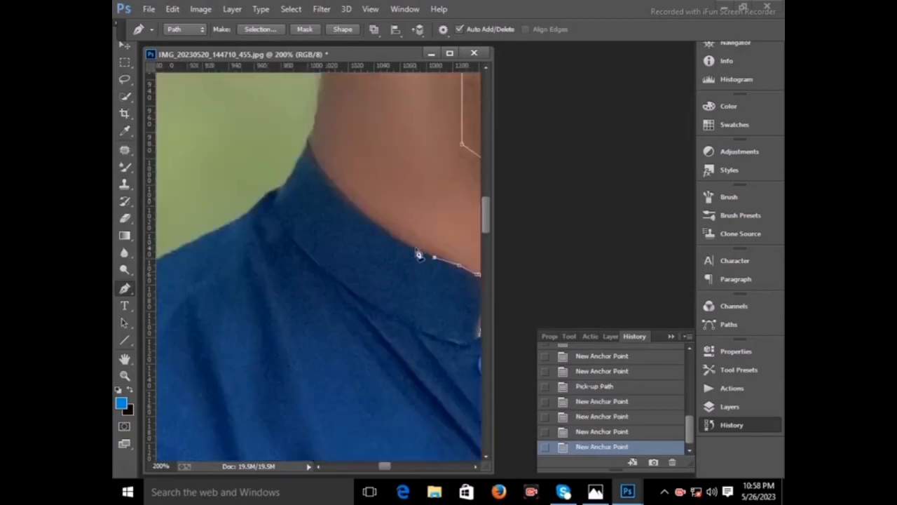
click(415, 248)
double_click(394, 235)
click(376, 222)
scroll(376, 222, up, 1)
click(346, 230)
click(331, 210)
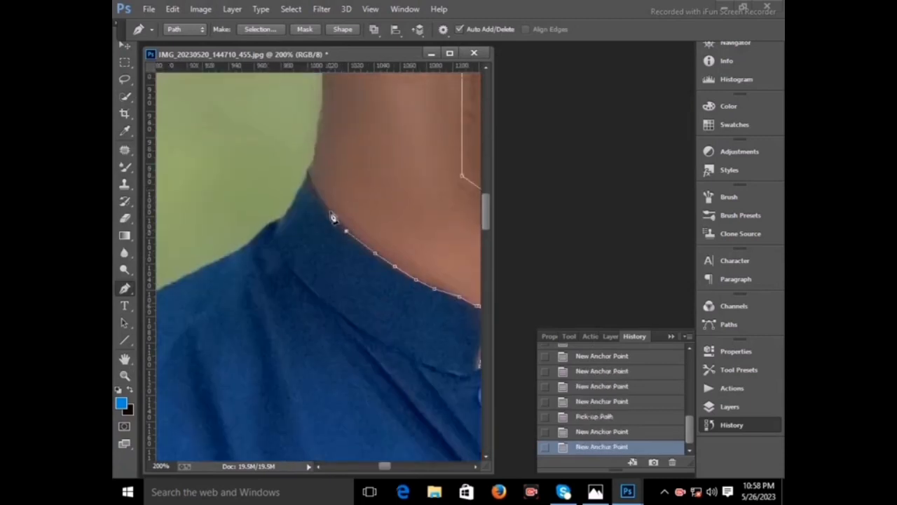
click(316, 192)
click(309, 174)
Step: Finish the neck path below the earlobe and up beside the ear, and convert it into a selection
scroll(362, 226, up, 4)
drag(360, 222, 412, 229)
right_click(445, 203)
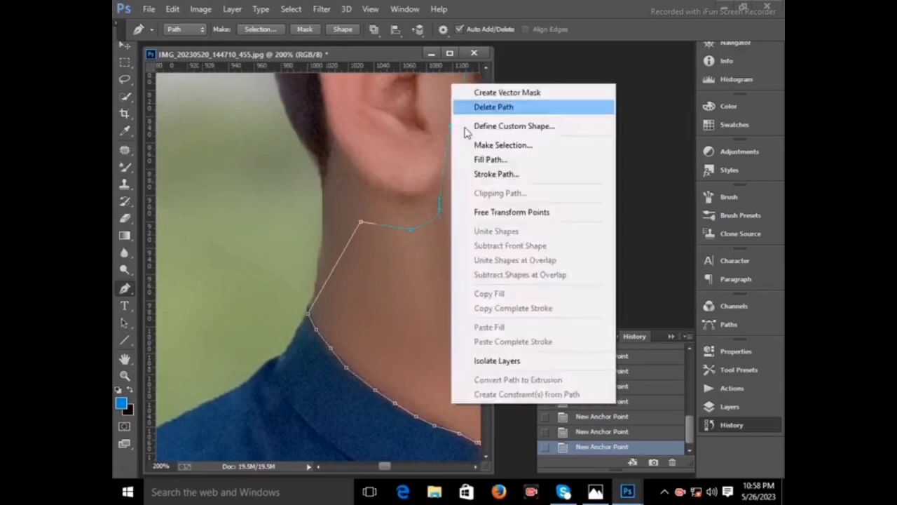
click(500, 144)
click(515, 140)
Step: Smooth the side of the neck below the earlobe inside the selection with the Mixer Brush
click(125, 376)
key(ctrl+0)
drag(278, 173, 345, 255)
click(365, 267)
click(125, 167)
drag(288, 245, 304, 244)
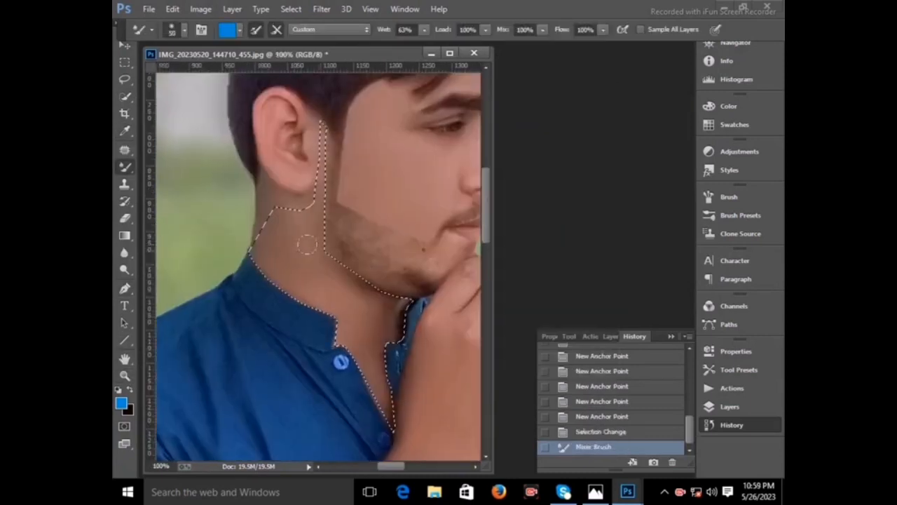
Step: Blend the neck skin under the jaw and down the shirt opening with the Mixer Brush, and clear the selection
drag(339, 268, 372, 294)
drag(354, 281, 400, 309)
drag(397, 313, 384, 349)
drag(382, 354, 389, 420)
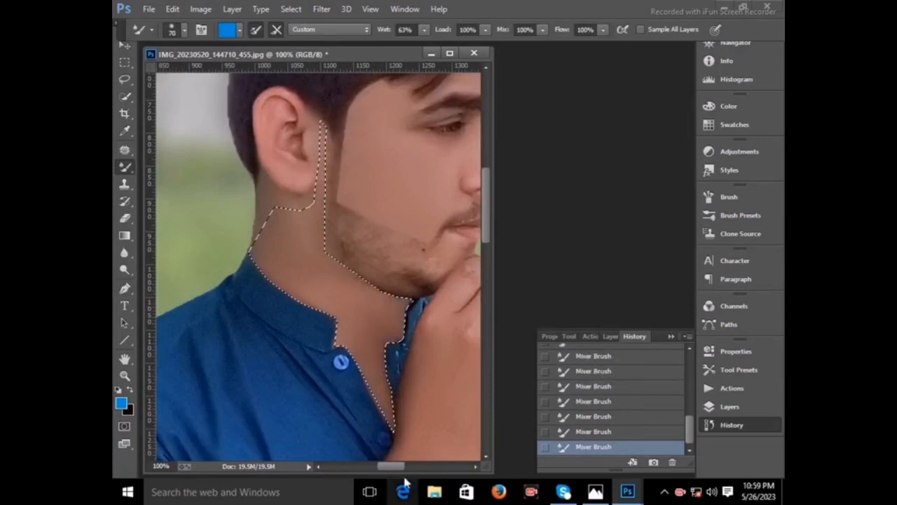
click(125, 96)
right_click(278, 142)
click(313, 151)
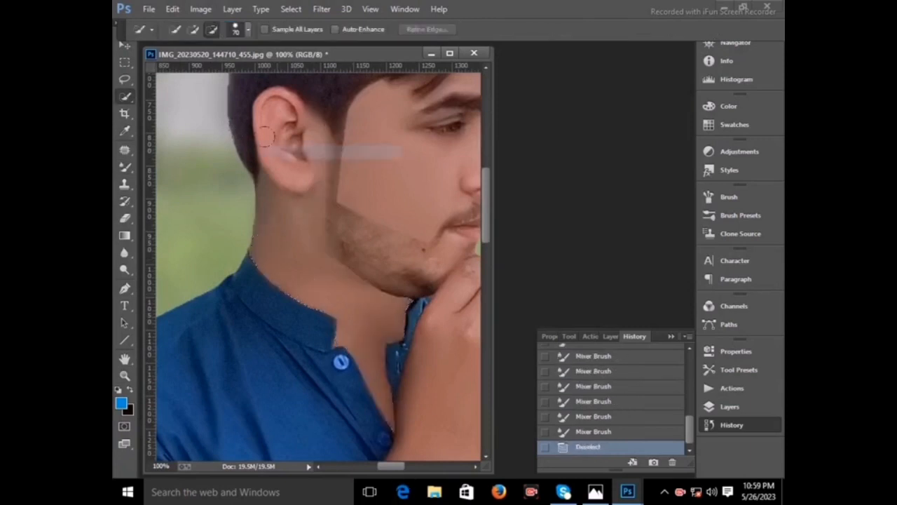
Step: Trace a narrow closed path along the neck just below the jawline and convert it into a selection
scroll(248, 209, up, 2)
click(125, 339)
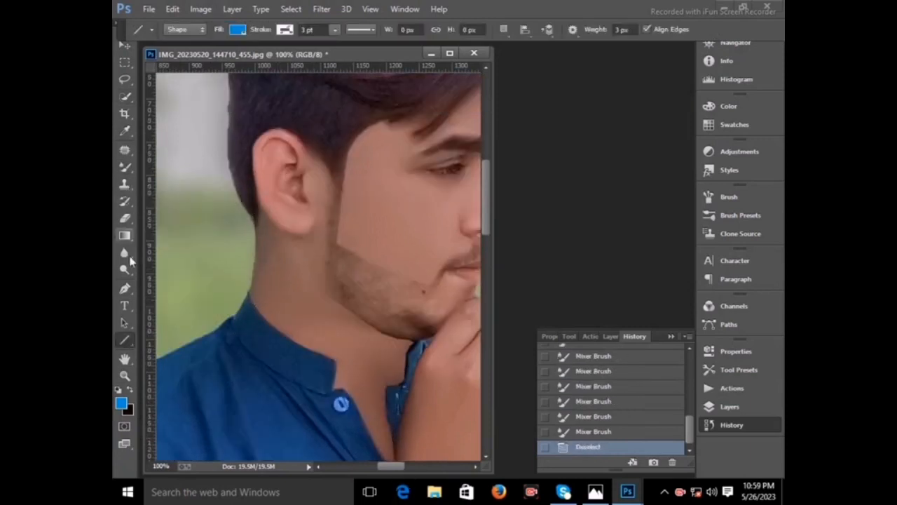
click(125, 287)
click(327, 294)
click(410, 343)
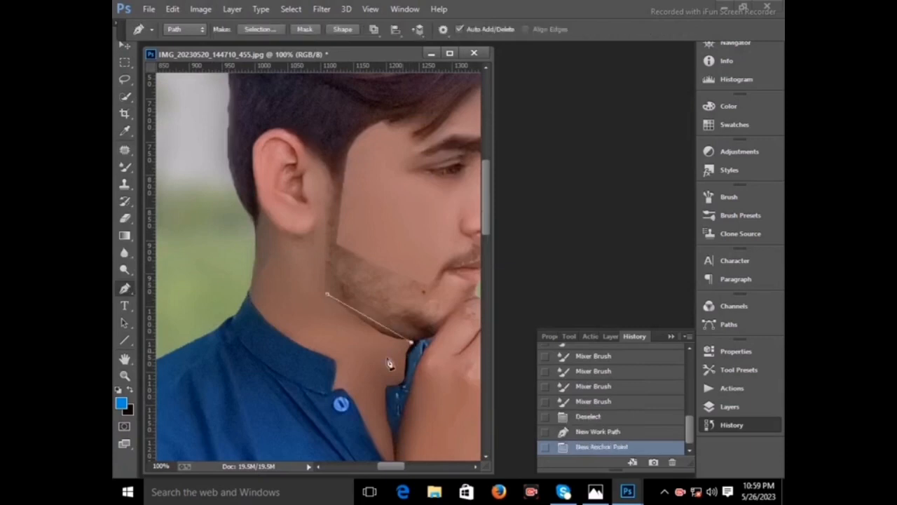
click(401, 353)
click(380, 356)
click(342, 334)
click(307, 306)
click(326, 295)
right_click(326, 295)
click(345, 223)
key(Return)
Step: Smooth the selected strip under the jaw with the Mixer Brush and clear the selection
key(b)
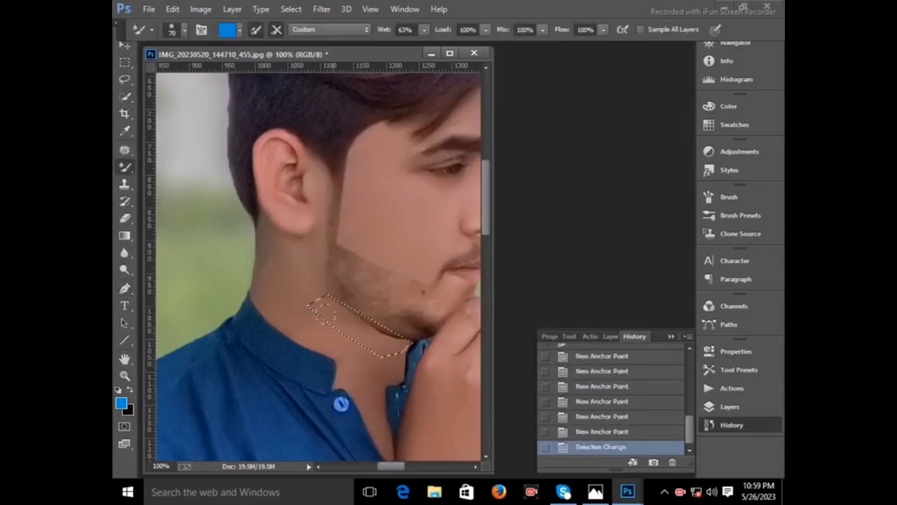
mouse_move(322, 312)
mouse_down()
mouse_move(387, 340)
mouse_move(336, 308)
mouse_up()
drag(329, 309, 386, 340)
mouse_move(382, 336)
mouse_down()
mouse_move(333, 305)
mouse_move(378, 332)
mouse_up()
drag(378, 329, 348, 287)
key(ctrl+d)
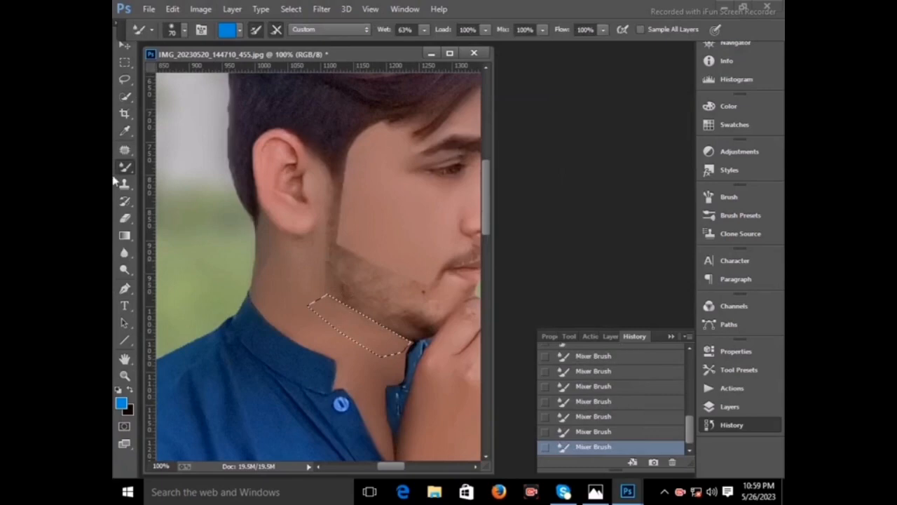
key(w)
Step: Open the Liquify filter and push the hair at the back of the head slightly outward with an enlarged warp brush
double_click(126, 354)
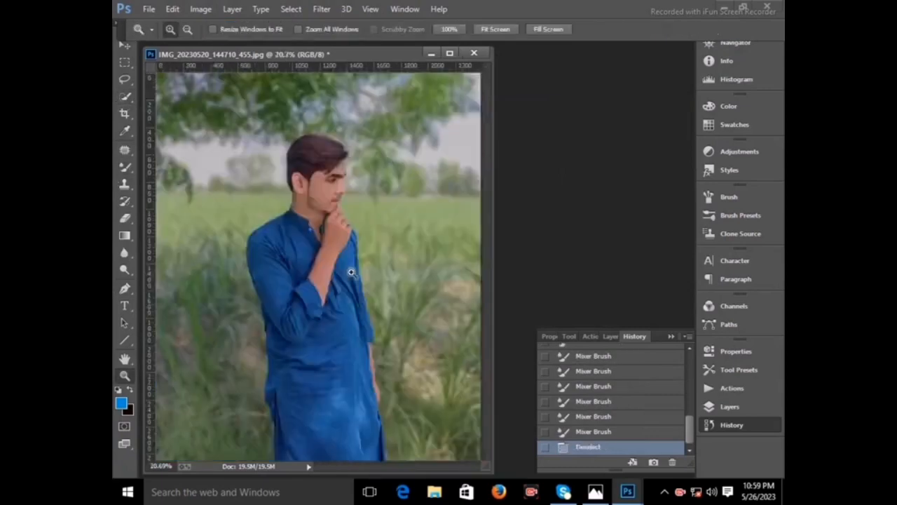
click(321, 8)
click(360, 110)
key(ctrl+space)
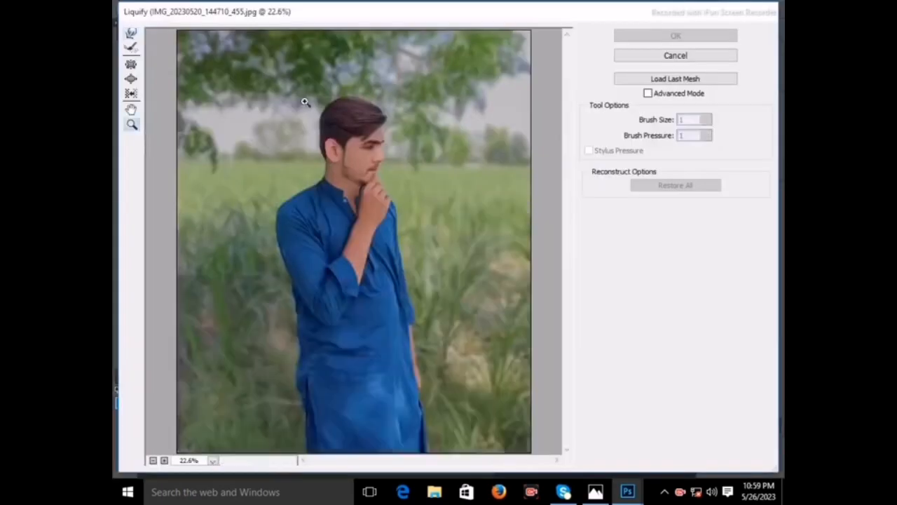
drag(306, 101, 411, 189)
key(bracketright)
key(bracketright)
key(bracketright)
key(bracketright)
key(bracketright)
key(bracketright)
key(bracketright)
drag(258, 195, 238, 205)
Step: Push the front tip of the hair slightly outward, set the brush size to 200, and apply Liquify
key(bracketleft)
key(bracketright)
drag(448, 146, 459, 144)
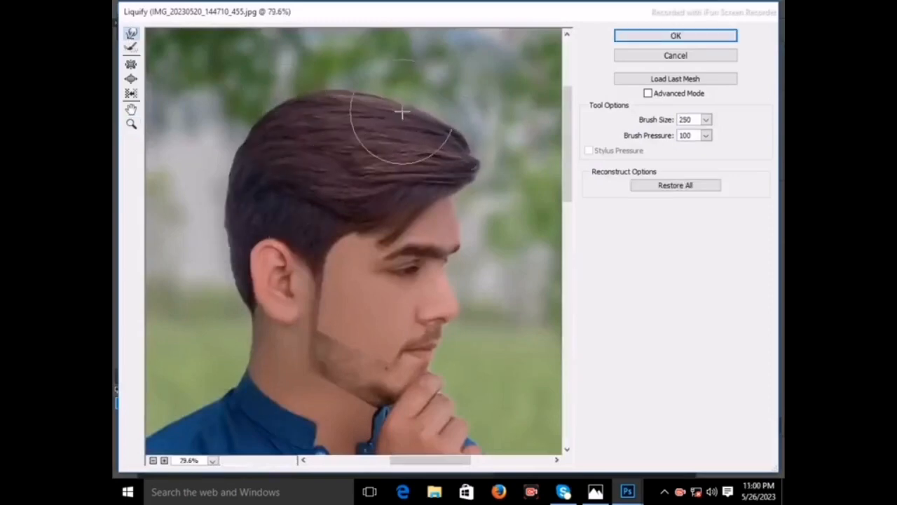
key([)
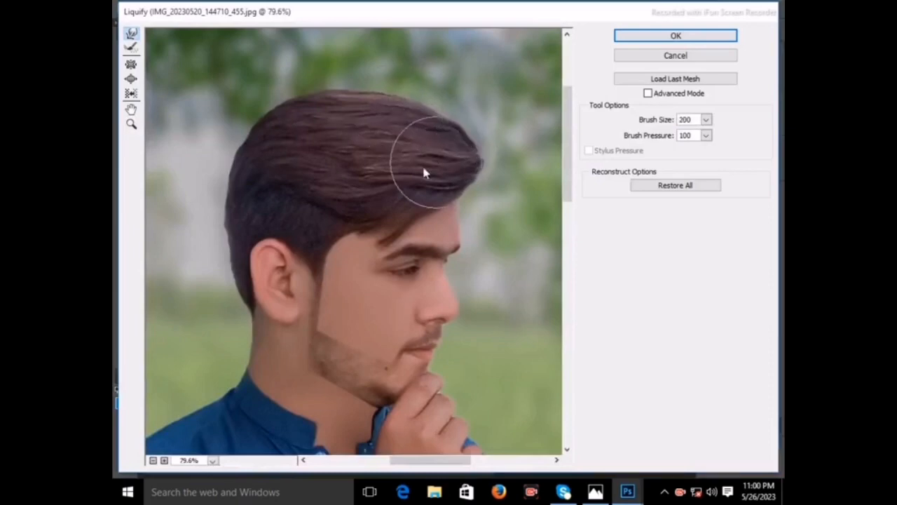
key(Return)
Step: Open the Camera Raw filter and preview preset 10 of the first-name preset series
click(328, 8)
click(351, 77)
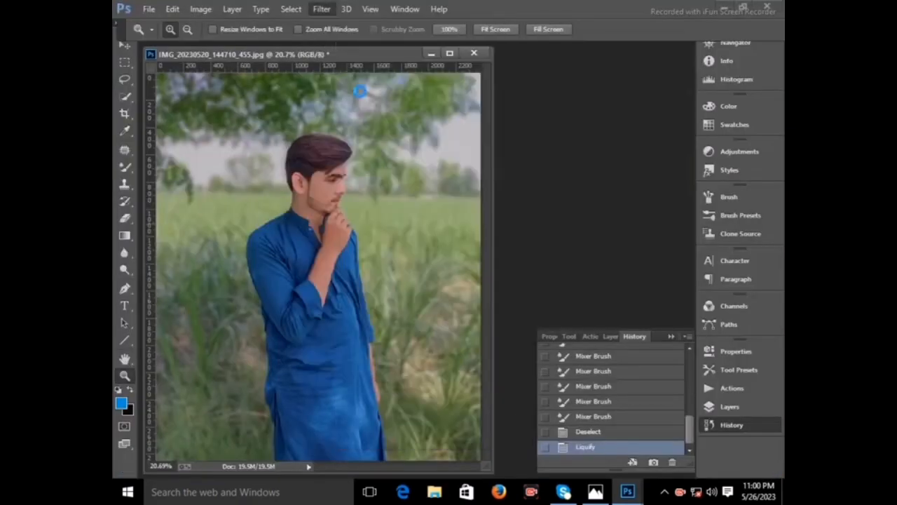
click(731, 144)
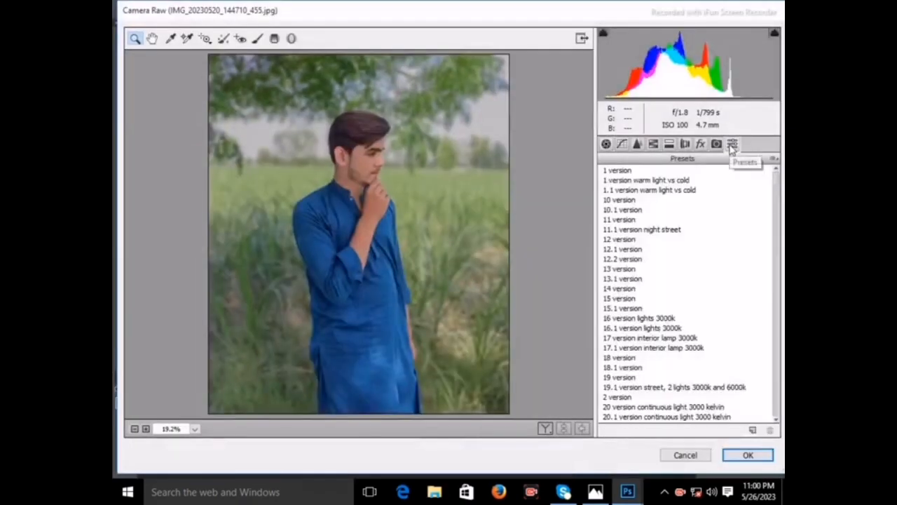
click(636, 180)
scroll(637, 181, down, 20)
click(635, 249)
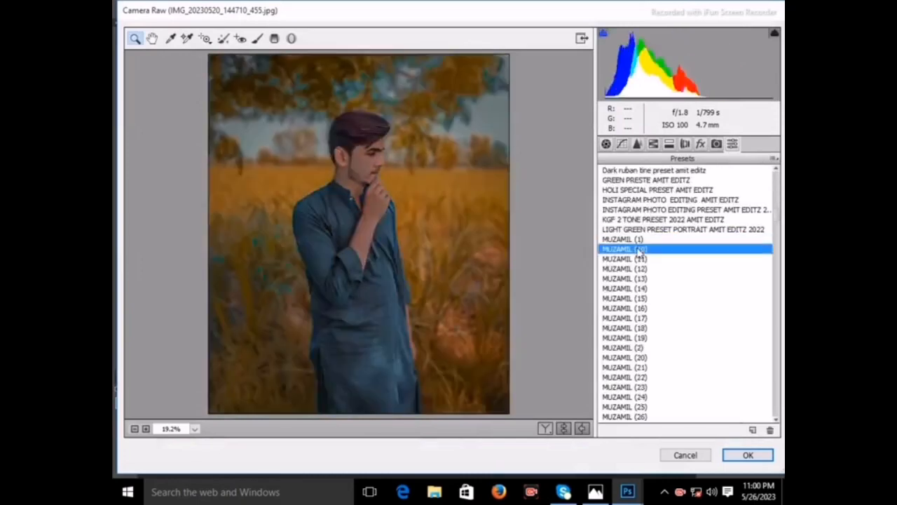
Step: Preview presets 11 to 19 and preset 2 of the first-name series on the portrait
click(636, 259)
click(636, 269)
click(636, 278)
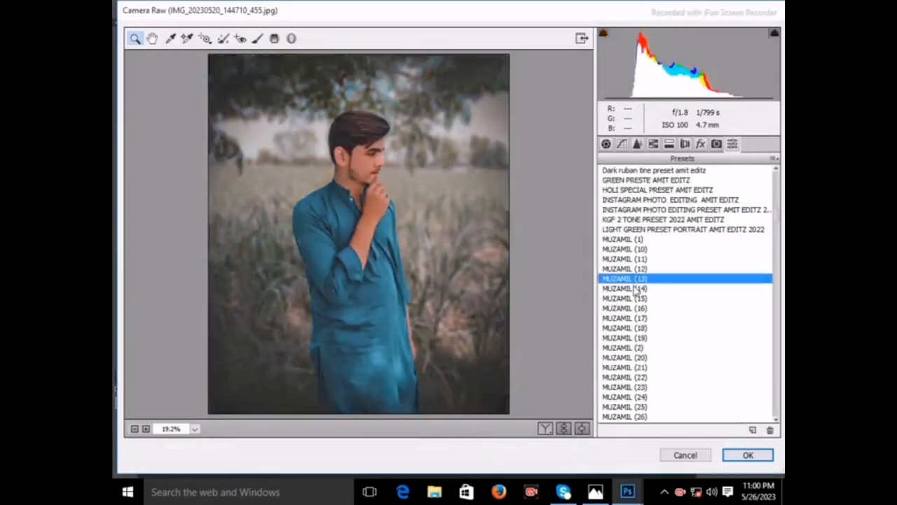
click(635, 288)
click(635, 298)
scroll(634, 308, down, 2)
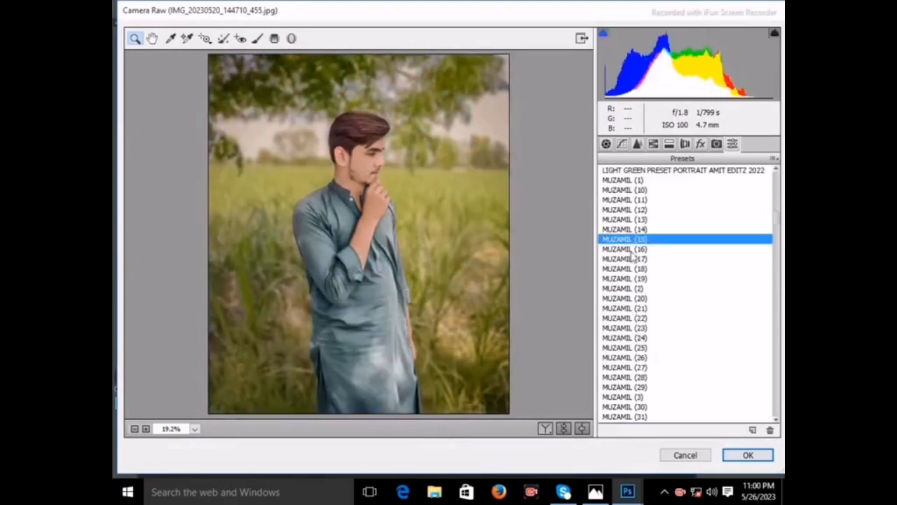
click(634, 249)
click(634, 259)
click(632, 268)
click(630, 278)
click(630, 288)
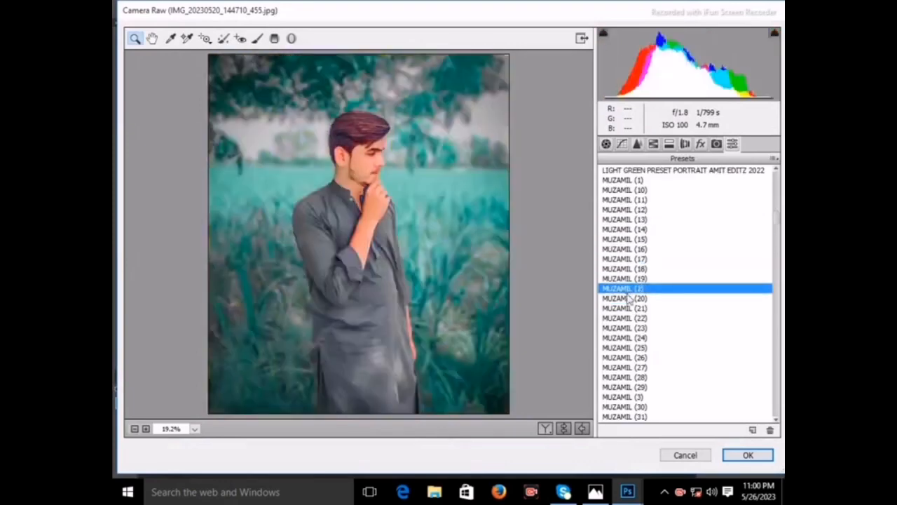
Step: Preview presets 20 to 29 of the first-name series on the portrait
click(632, 298)
click(634, 308)
click(635, 318)
click(635, 327)
scroll(632, 335, down, 4)
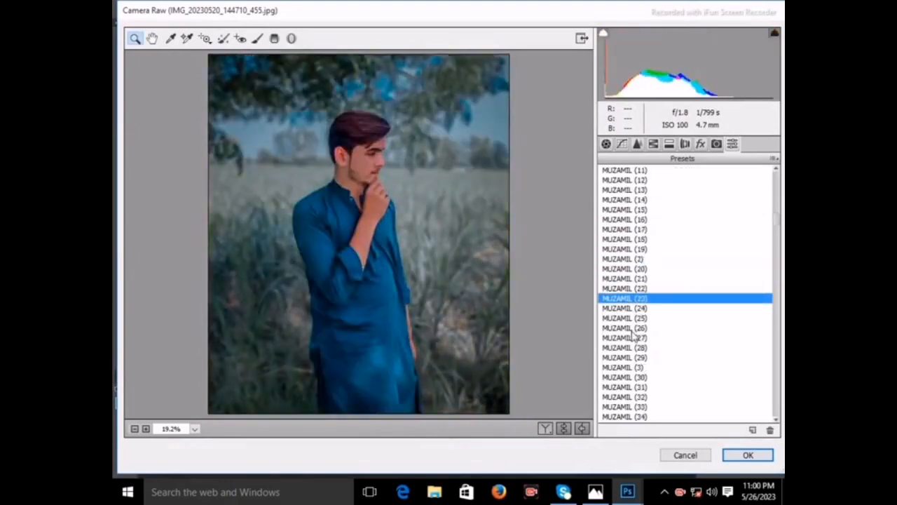
click(641, 219)
click(634, 229)
click(632, 239)
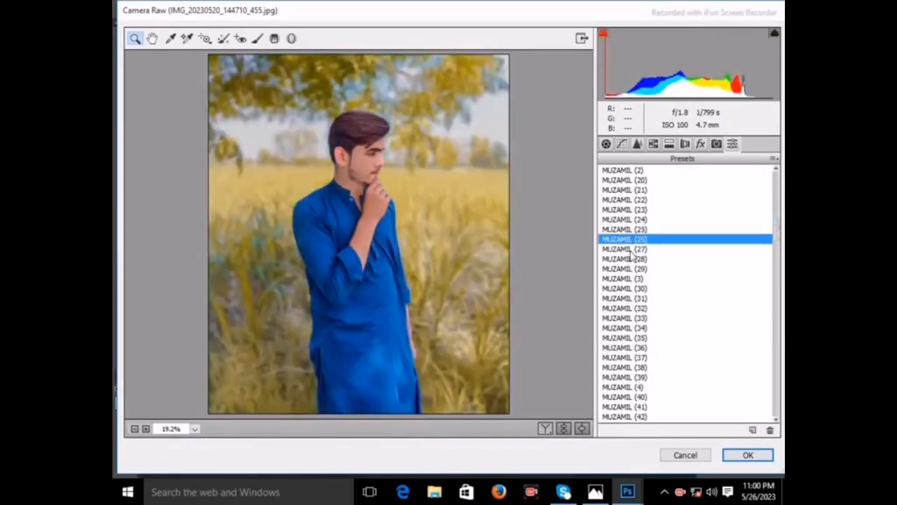
click(633, 249)
click(633, 259)
click(634, 268)
scroll(634, 272, down, 2)
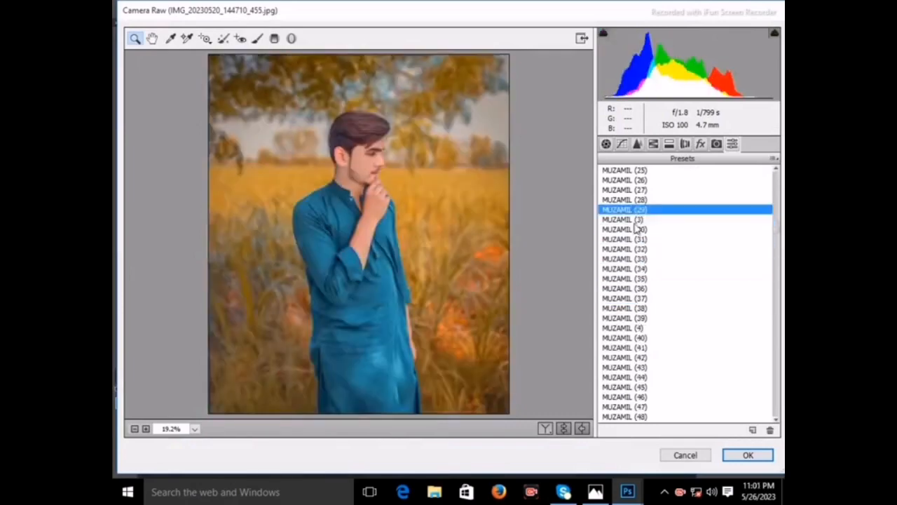
Step: Preview preset 3 and presets 30 to 39 of the first-name series on the portrait
click(634, 220)
click(635, 230)
click(633, 239)
click(631, 249)
scroll(631, 245, down, 2)
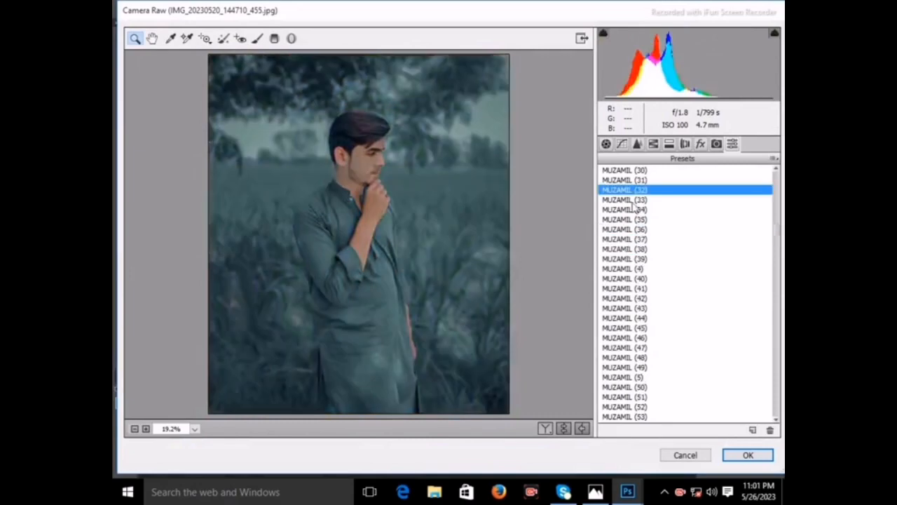
click(633, 200)
click(632, 209)
click(632, 220)
scroll(629, 223, down, 1)
click(632, 199)
click(632, 210)
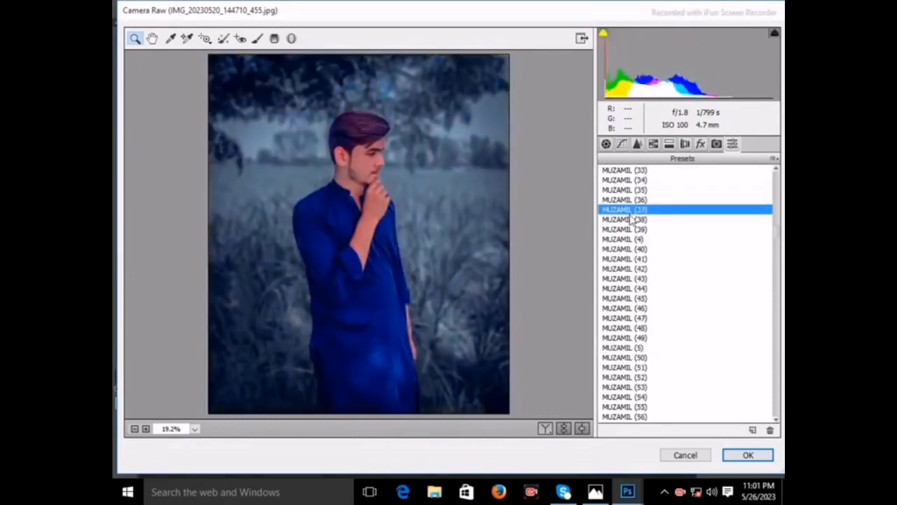
click(632, 219)
click(633, 230)
Step: Preview presets 40 to 49 and preset 5 of the first-name series on the portrait
scroll(633, 242, down, 2)
click(633, 190)
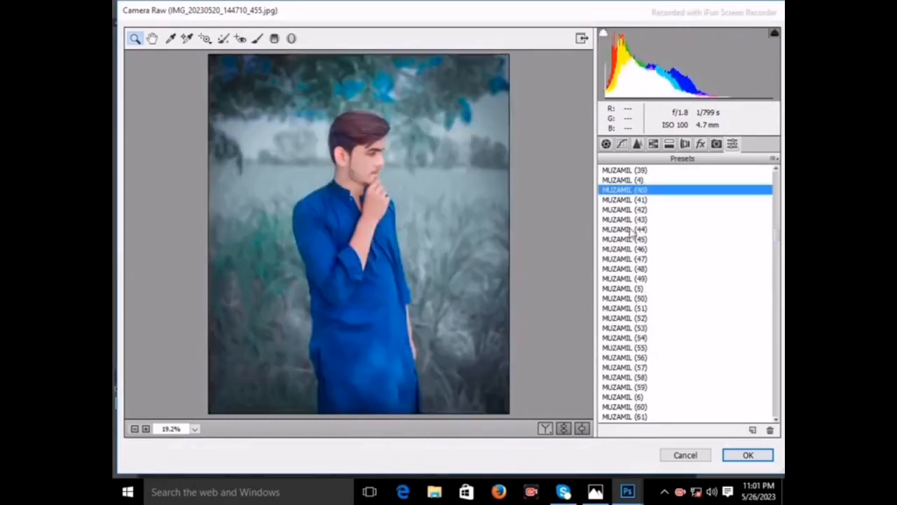
click(632, 199)
click(633, 210)
click(633, 220)
click(633, 229)
click(633, 239)
click(633, 249)
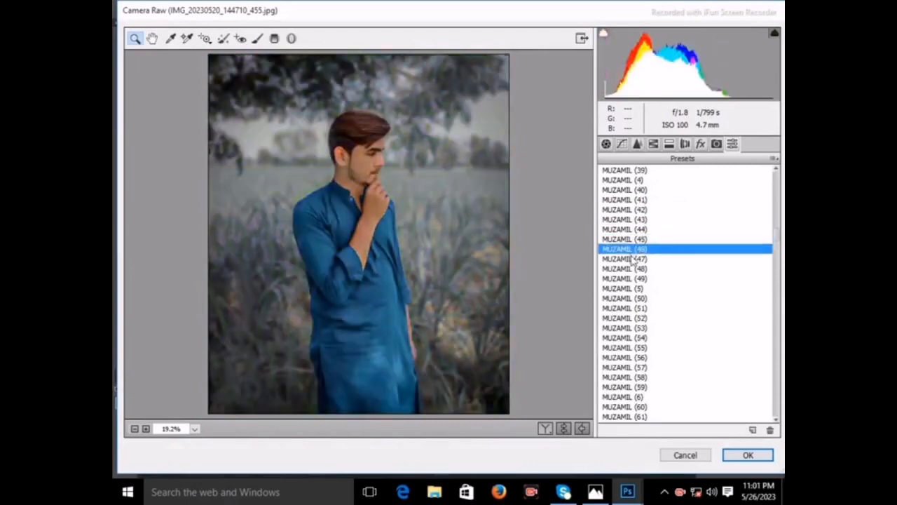
click(632, 258)
click(633, 268)
click(633, 278)
click(633, 288)
Step: Preview presets 50, 52 and 54 to 58 of the first-name series on the portrait
scroll(633, 288, down, 2)
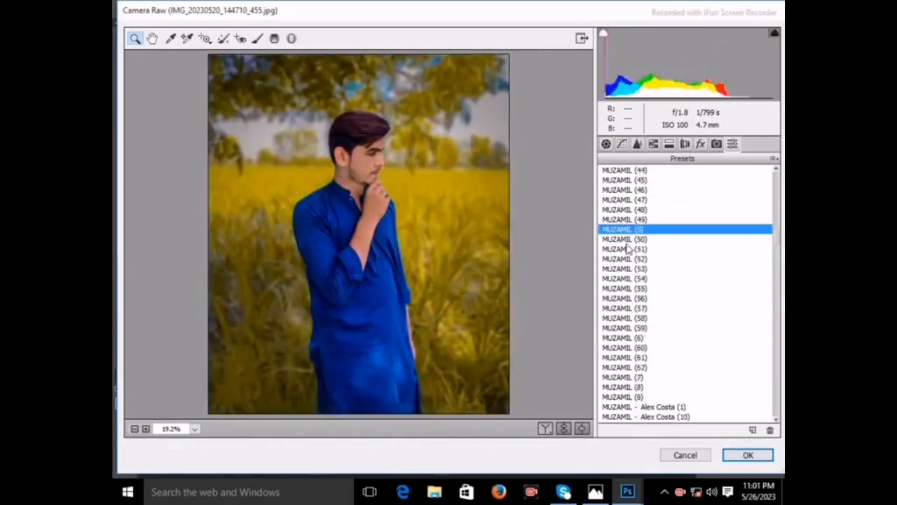
click(632, 239)
scroll(633, 239, down, 2)
click(633, 199)
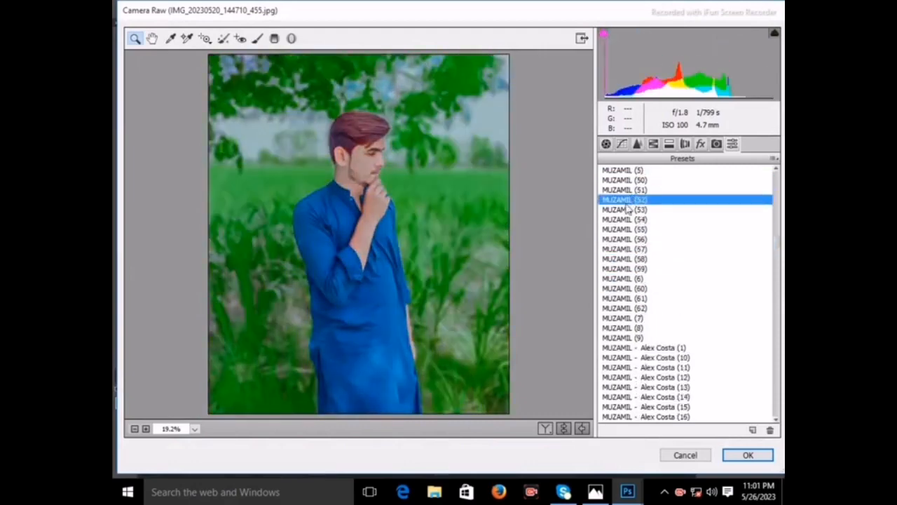
click(628, 219)
click(633, 239)
click(632, 229)
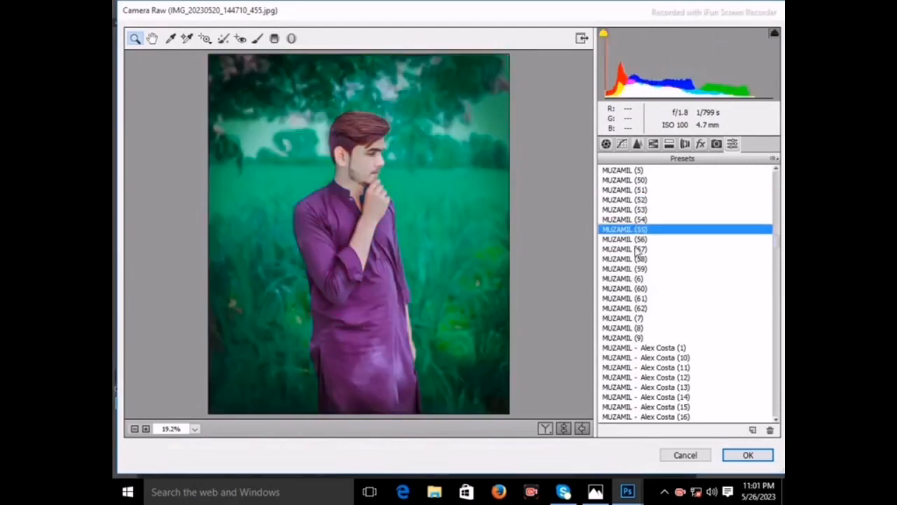
click(633, 250)
click(633, 259)
Step: Preview presets 6, 60, 62, 7 and 8 of the first-name series on the portrait
scroll(631, 256, down, 1)
click(633, 249)
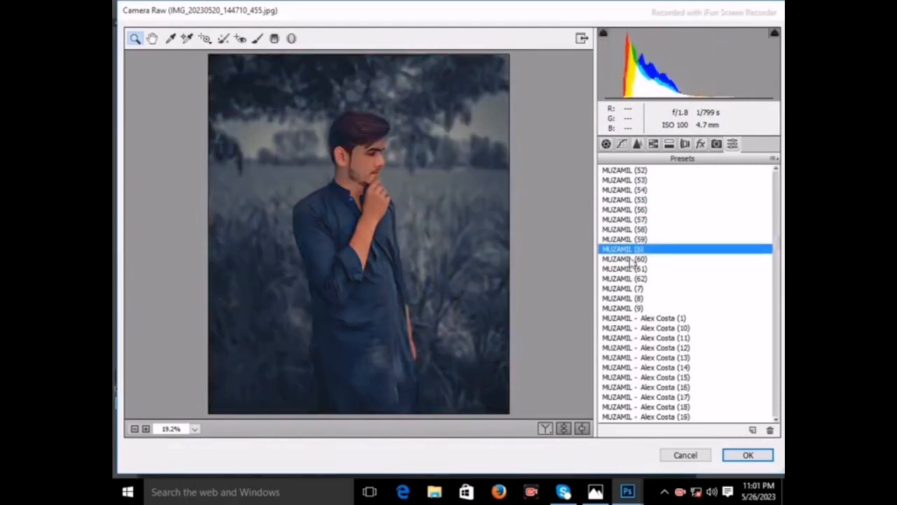
click(633, 259)
click(633, 278)
click(633, 288)
scroll(633, 291, down, 1)
click(630, 268)
Step: Sample more presets from the end of the first-name series up to the beginning of the full-name series
scroll(630, 231, down, 4)
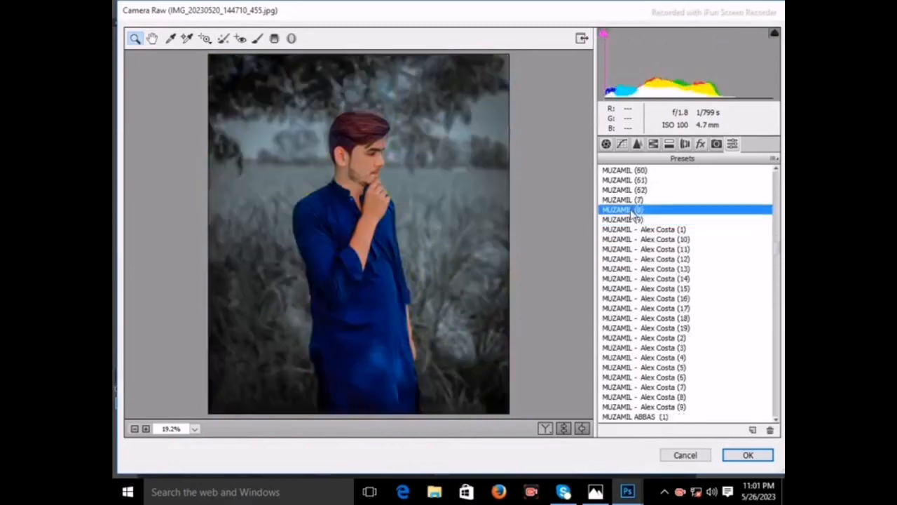
click(628, 211)
scroll(629, 213, down, 1)
click(629, 211)
scroll(628, 217, down, 1)
click(626, 218)
scroll(626, 219, down, 3)
click(626, 219)
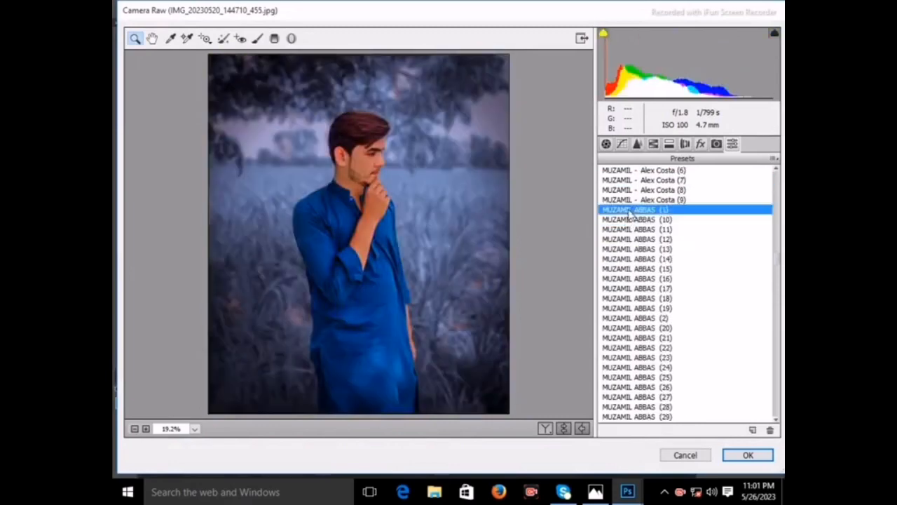
Step: Preview presets 11 to 19, 2 and 20 of the full-name series on the portrait
click(631, 229)
click(633, 239)
click(632, 248)
click(633, 258)
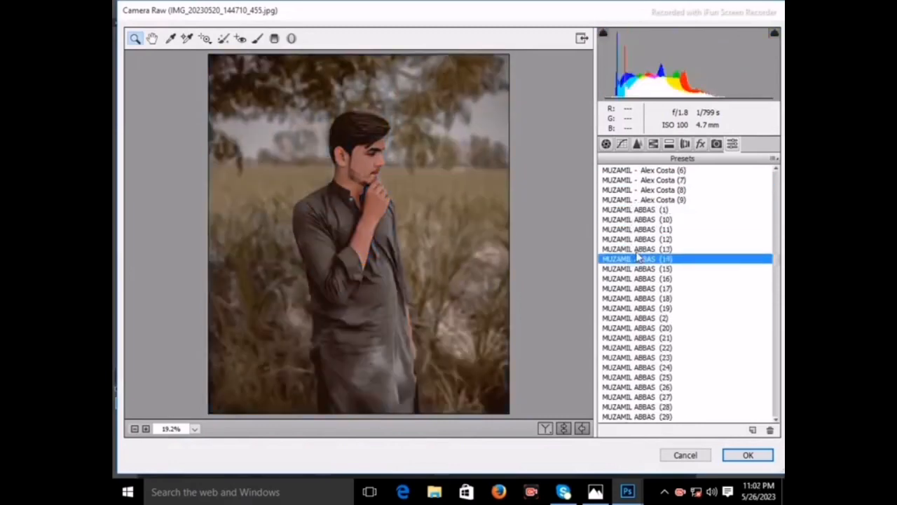
scroll(633, 259, down, 2)
click(634, 210)
click(636, 219)
click(636, 231)
click(633, 239)
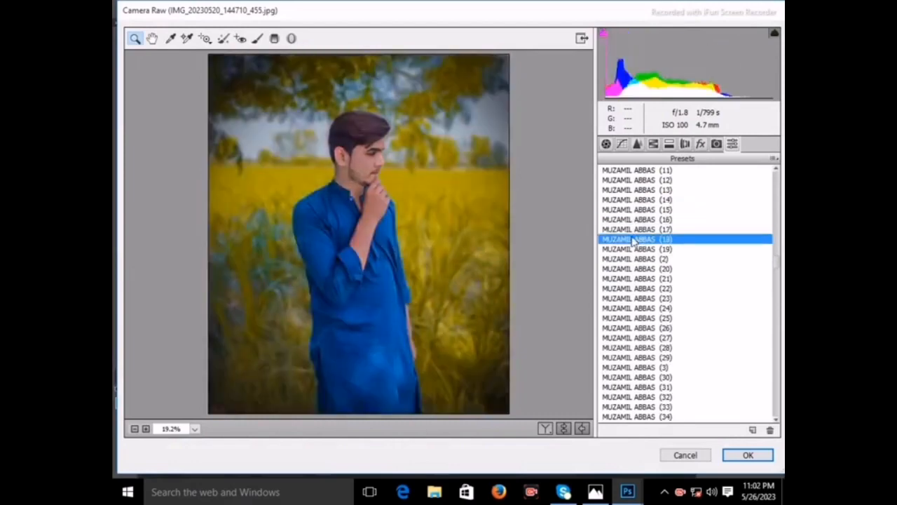
click(635, 250)
scroll(635, 249, down, 1)
click(632, 229)
click(633, 239)
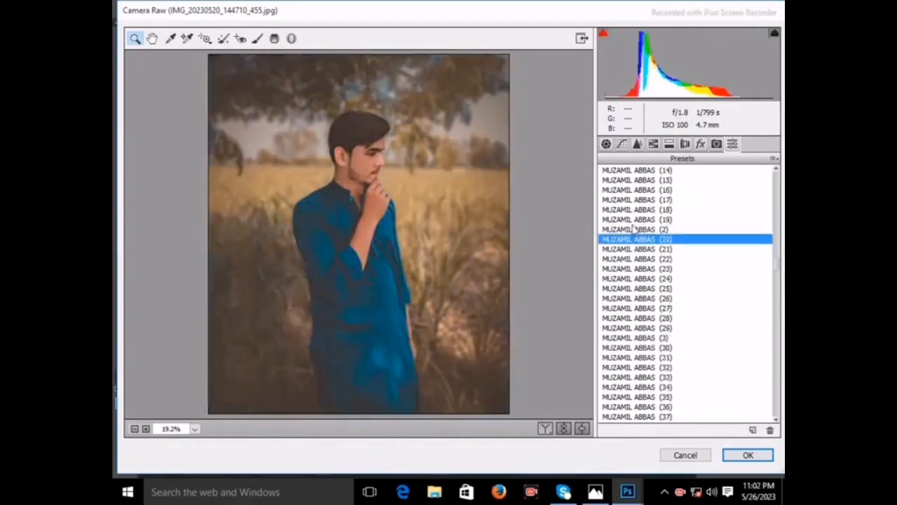
Step: Apply preset 2 of the full-name series and raise the HSL saturation of the blues to +29
click(632, 229)
click(654, 143)
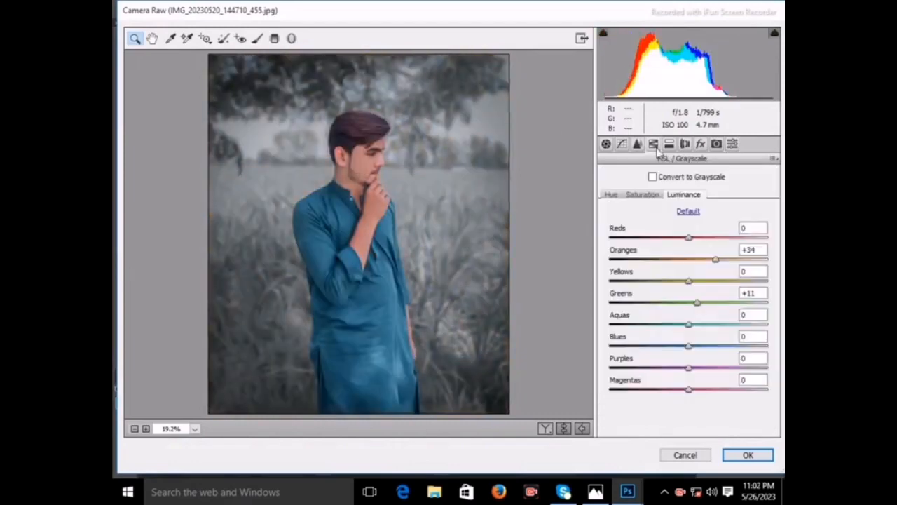
click(642, 195)
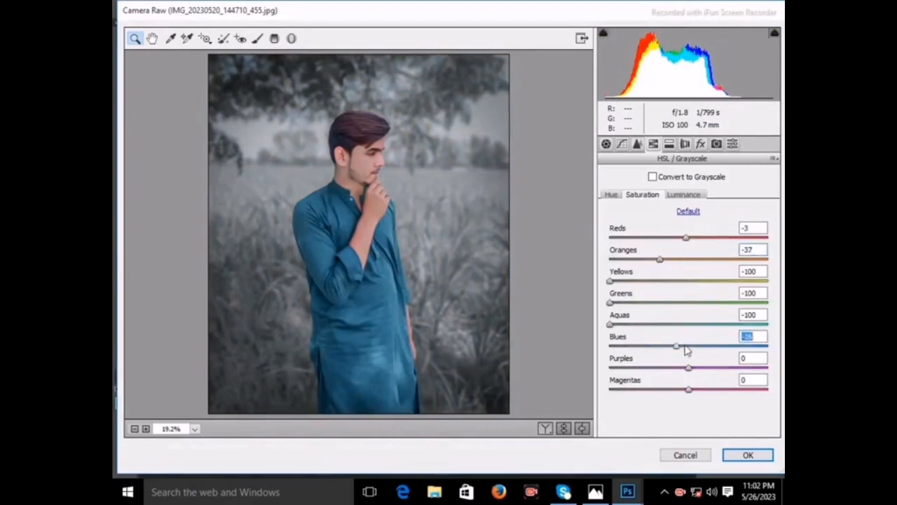
drag(685, 350, 721, 346)
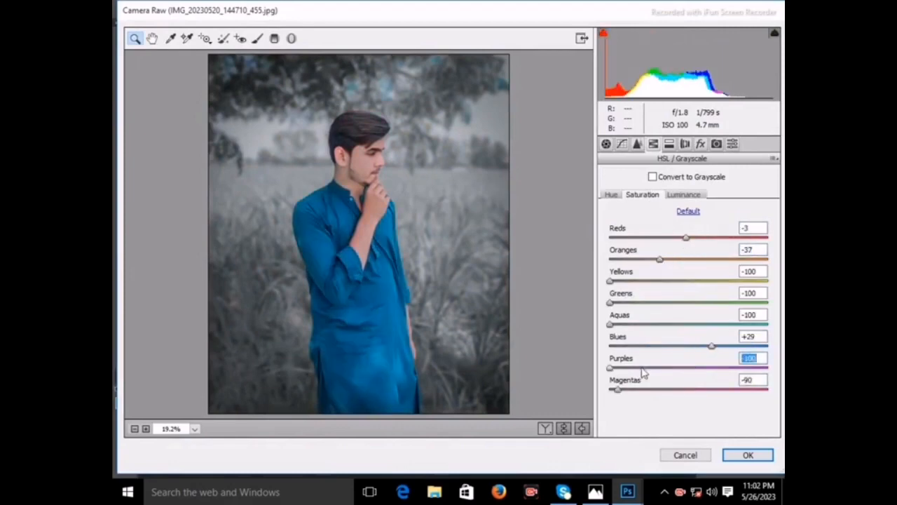
click(611, 195)
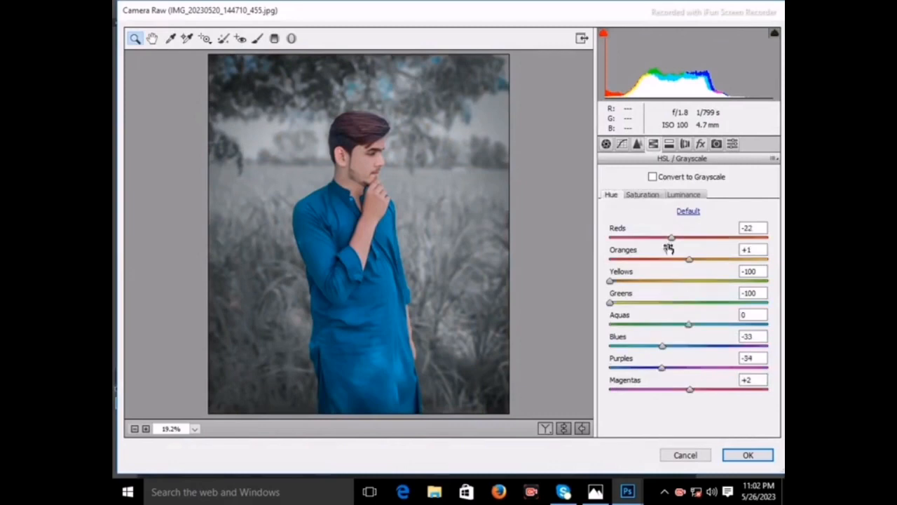
Step: Raise the whites in the basic adjustments and check the vignetting settings in the effects
click(606, 144)
drag(683, 353, 711, 359)
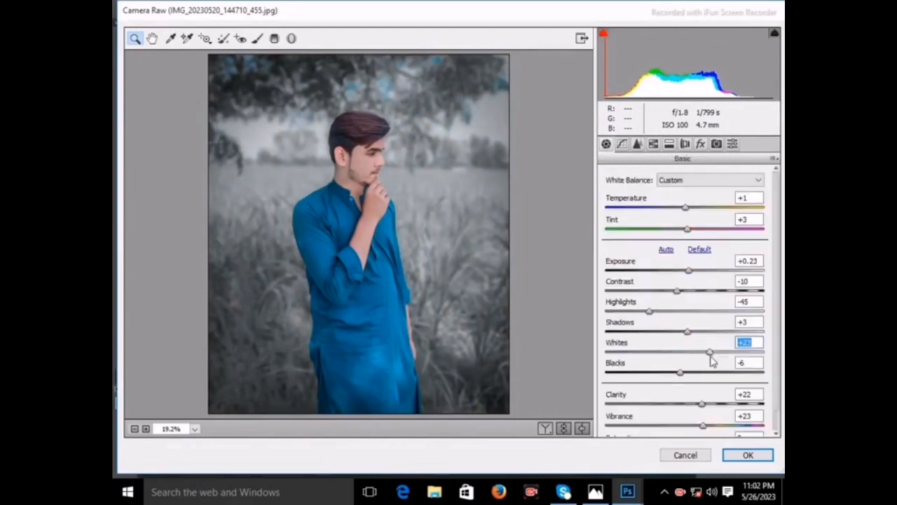
click(700, 144)
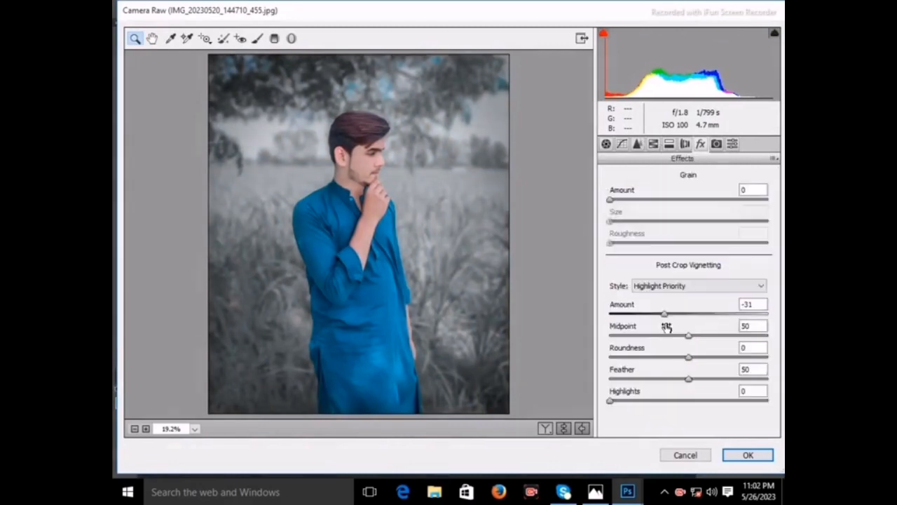
Step: Fine-tune the tonal regions of the tone curve and apply the Camera Raw grade to the portrait
click(621, 143)
mouse_move(684, 385)
mouse_down()
mouse_move(703, 386)
mouse_move(681, 385)
mouse_up()
mouse_move(685, 365)
mouse_down()
mouse_move(711, 365)
mouse_move(669, 365)
mouse_up()
mouse_move(685, 405)
mouse_down()
mouse_move(700, 406)
mouse_move(686, 408)
mouse_up()
click(747, 455)
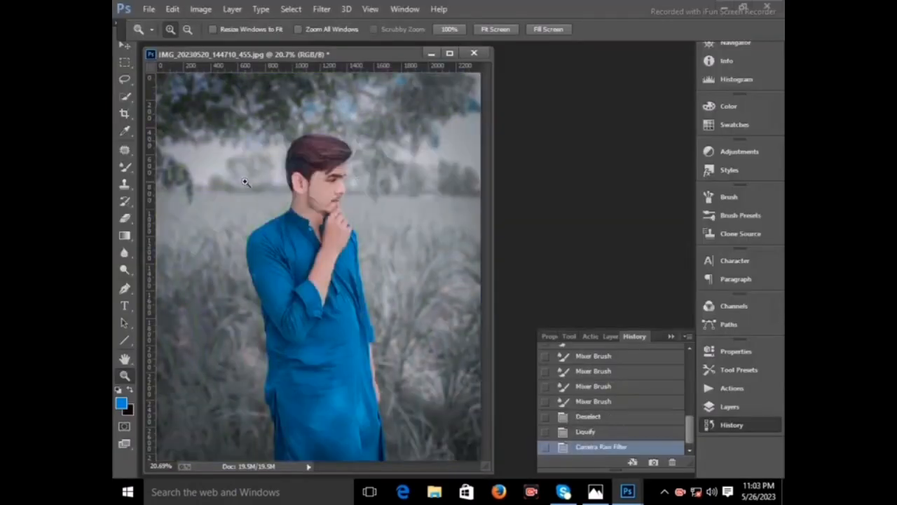
Step: Place the logo file as an embedded image and scale it down over the grass beside the subject's lowered arm
click(150, 12)
click(203, 196)
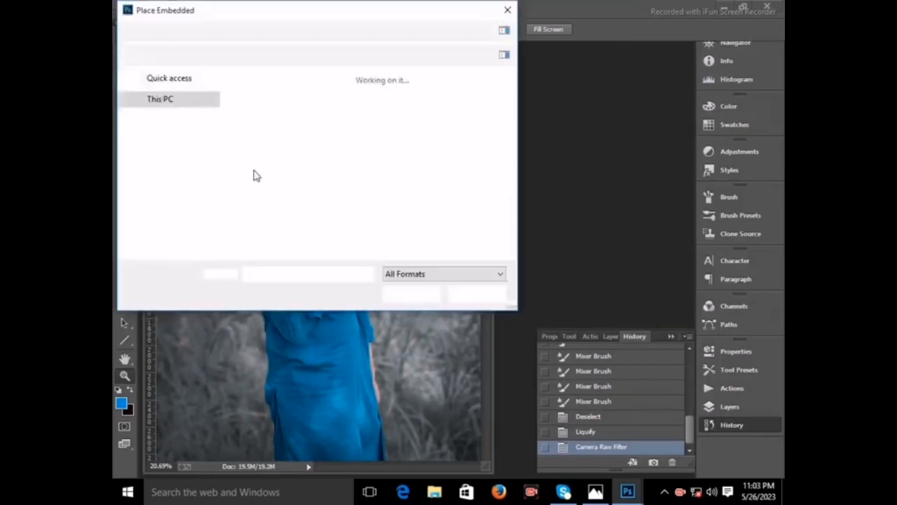
double_click(337, 105)
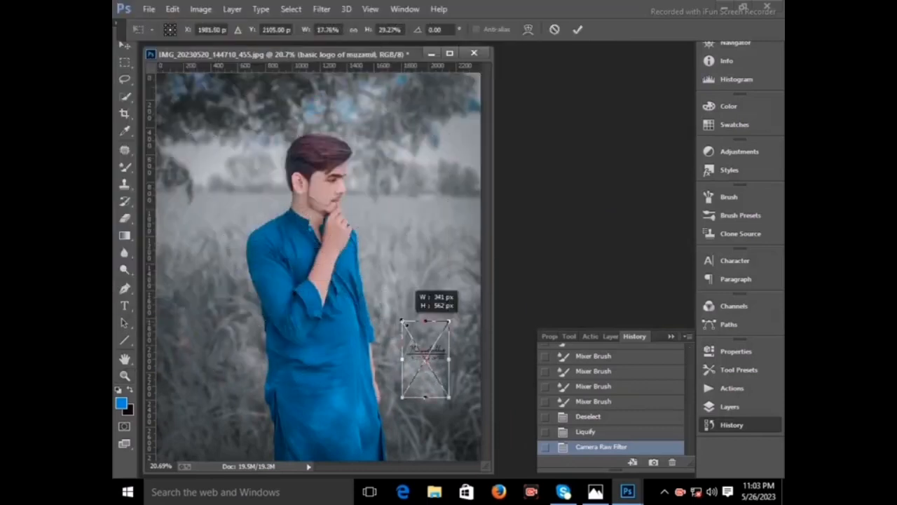